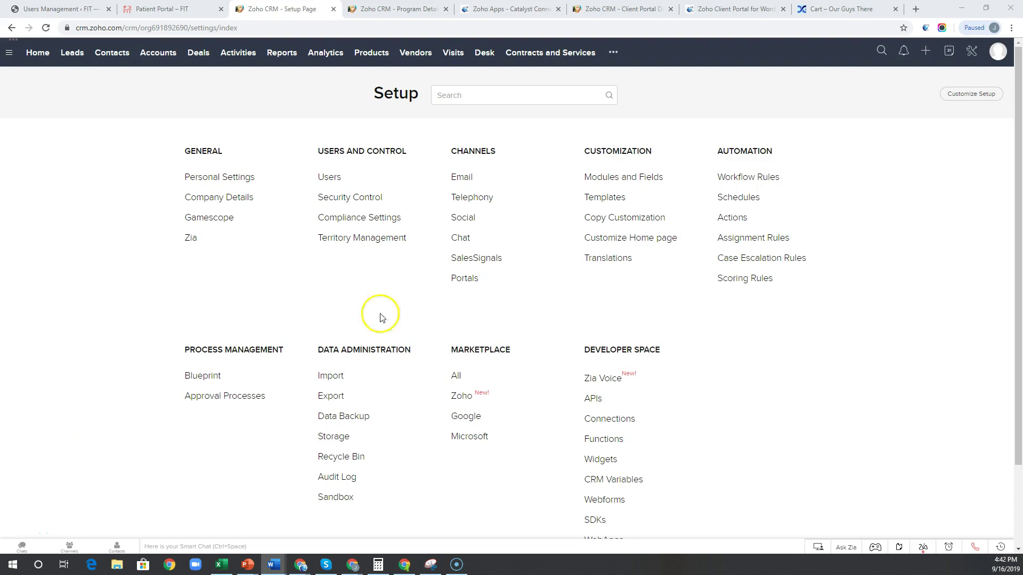
# Open the Modules and Fields setup and look through the list of CRM modules
pyautogui.click(647, 181)
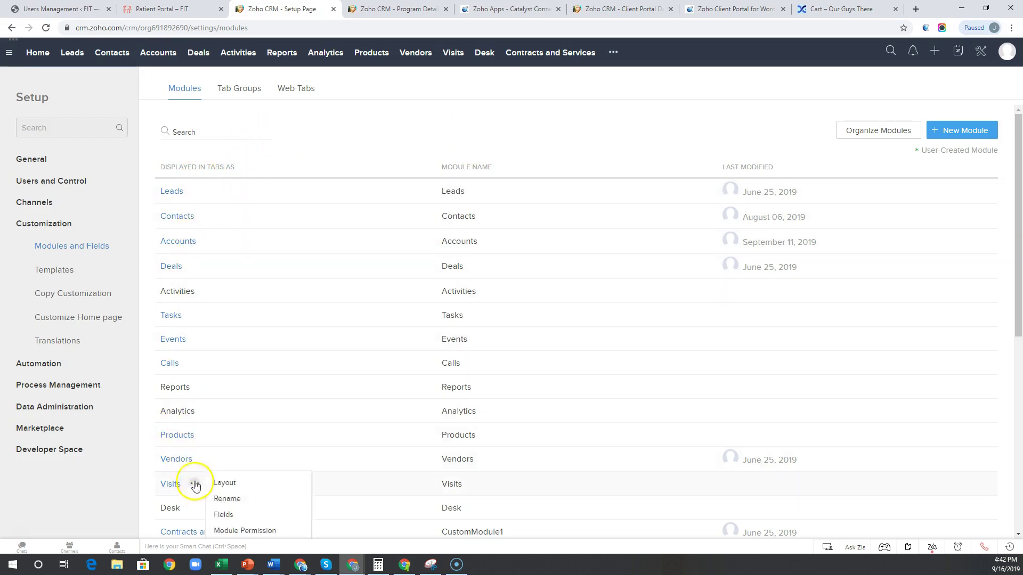
pyautogui.scroll(-3, 384, 155)
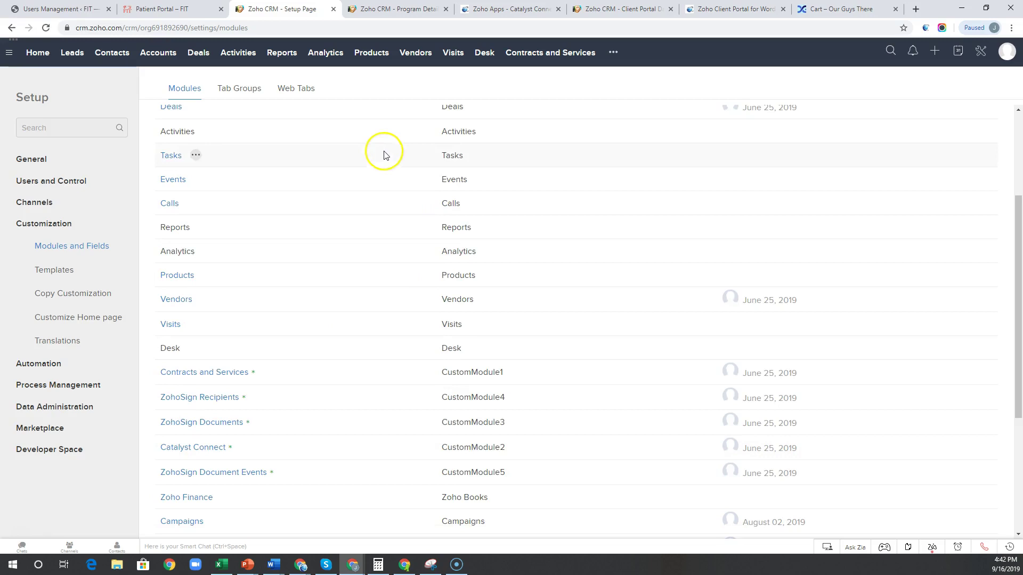
pyautogui.scroll(3, 502, 245)
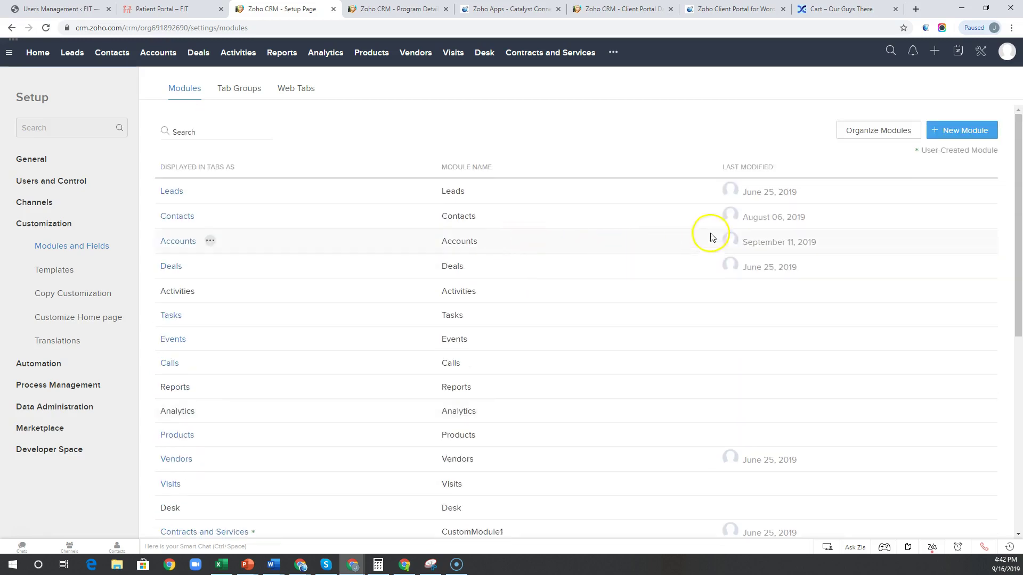
# Review the Organize Modules list to check which modules are shown or hidden, leaving the selection as it is
pyautogui.click(874, 132)
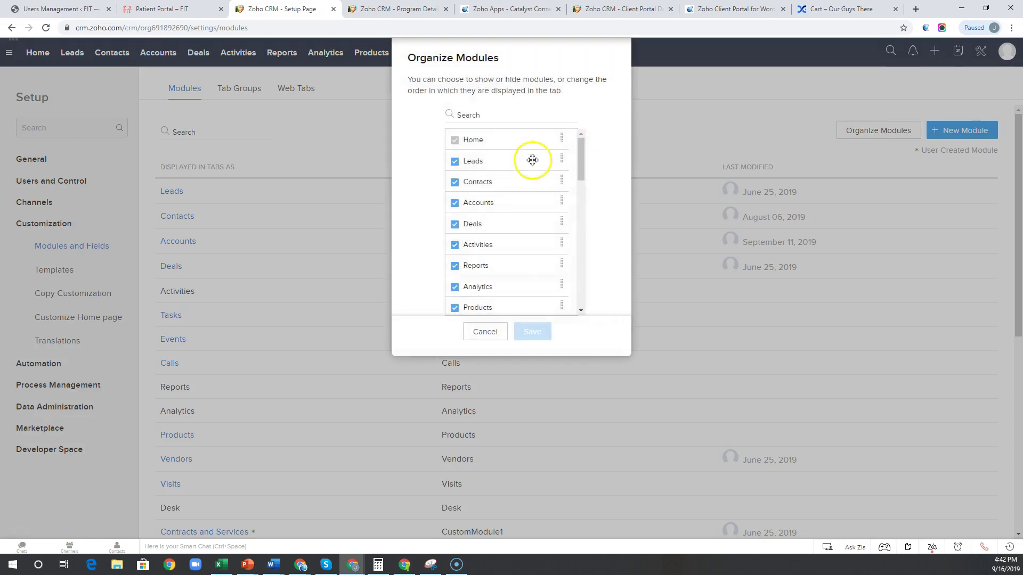
pyautogui.moveTo(580, 160); pyautogui.dragTo(574, 303)
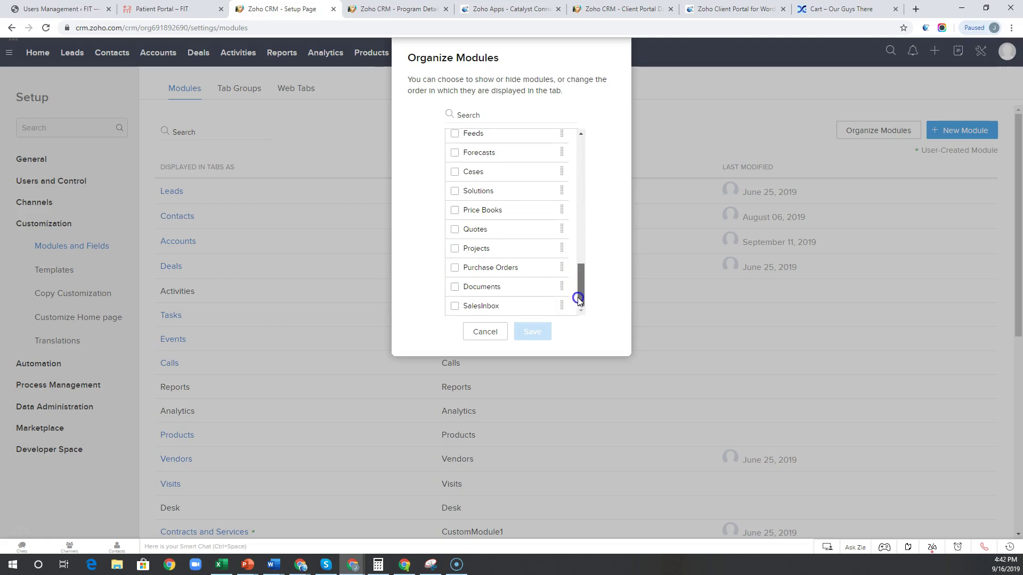
pyautogui.moveTo(581, 293); pyautogui.dragTo(583, 260)
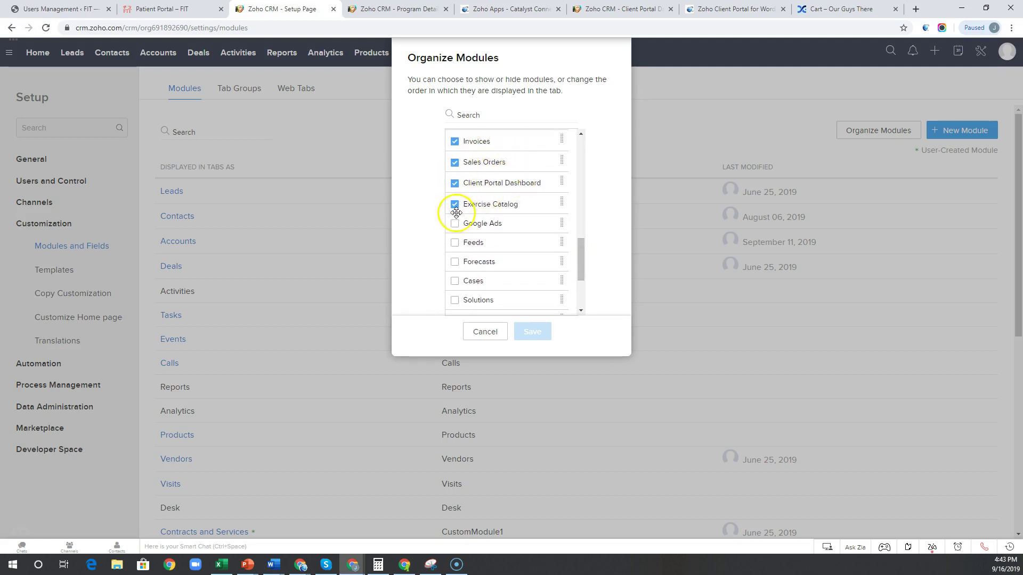
pyautogui.click(492, 334)
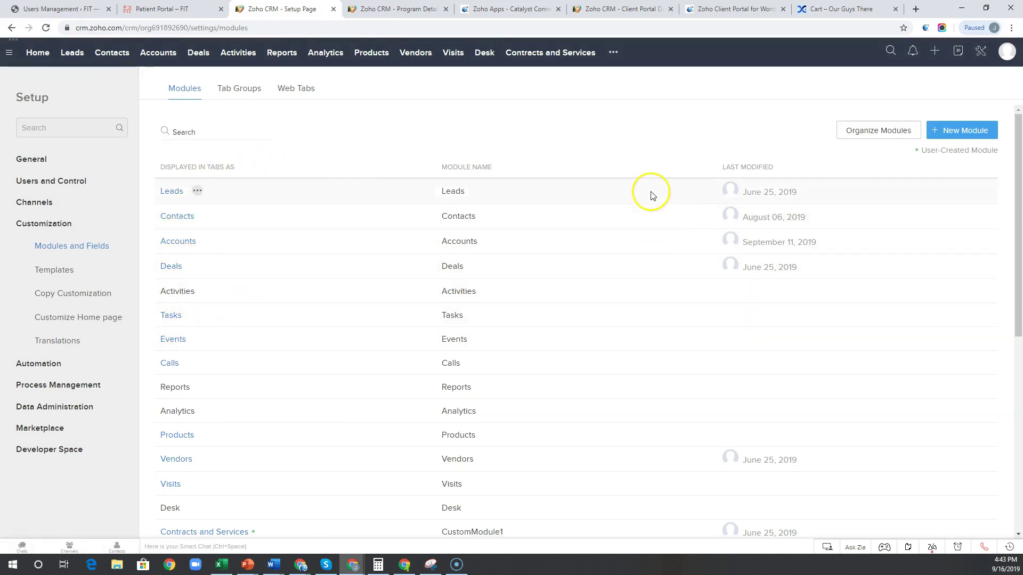
pyautogui.click(901, 131)
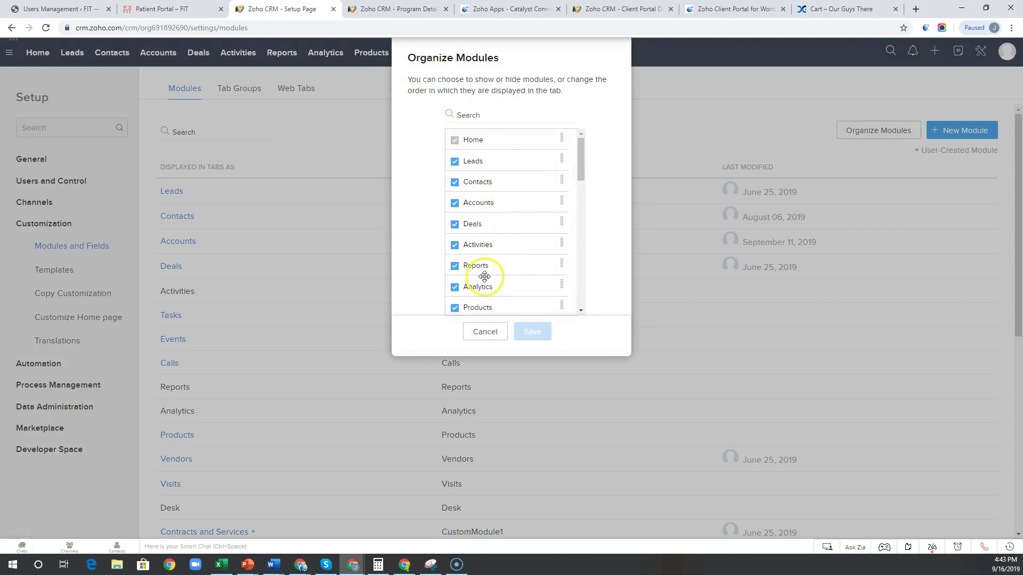
pyautogui.click(497, 332)
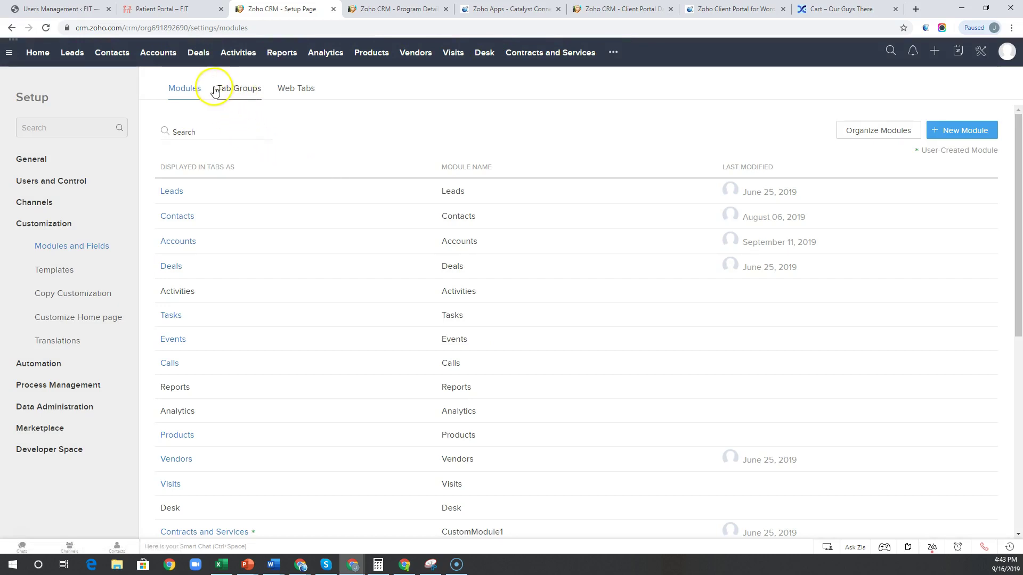
# View the Tab Groups and Web Tabs settings, and return to the module list
pyautogui.click(243, 92)
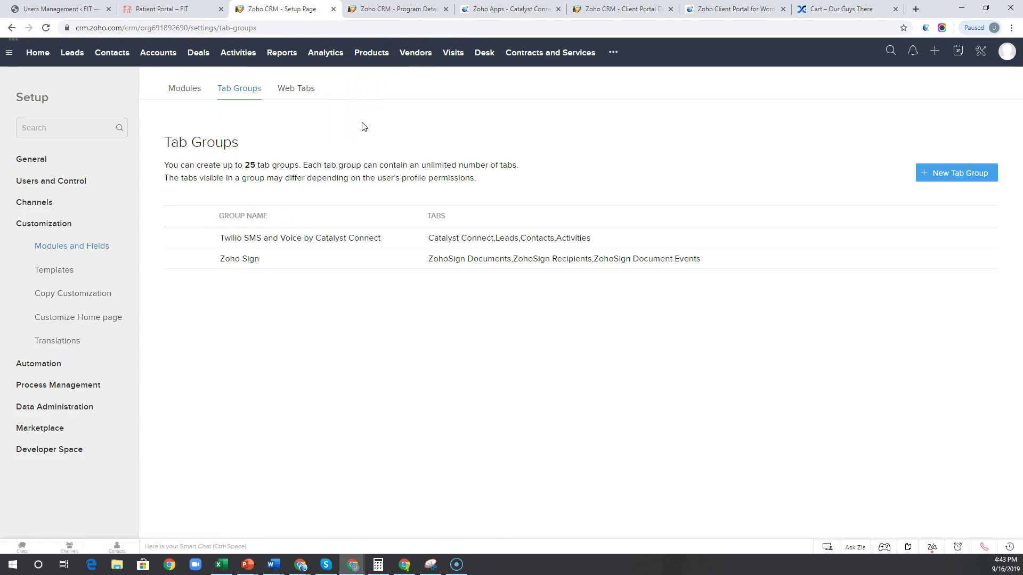
pyautogui.click(304, 91)
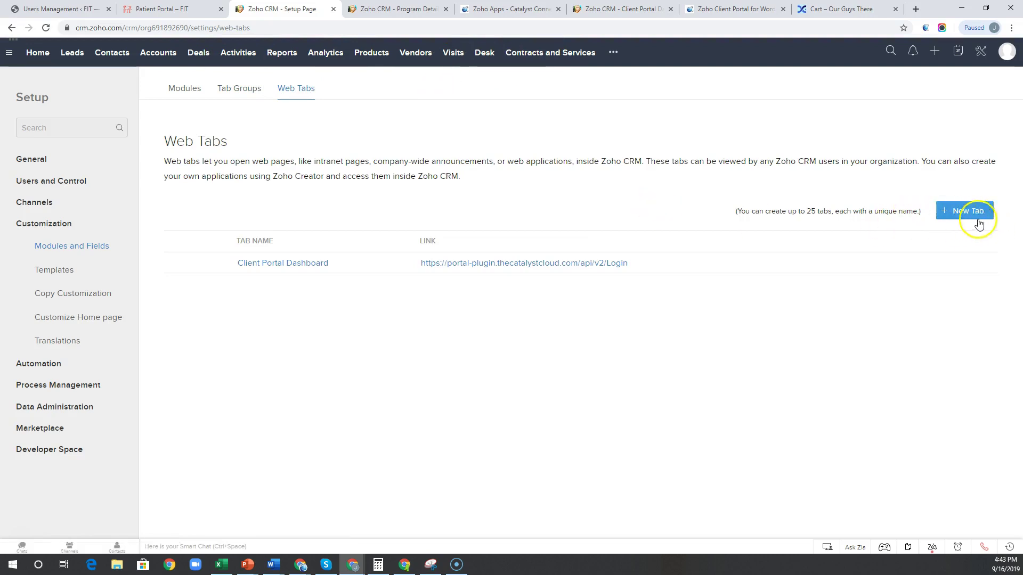
pyautogui.click(184, 93)
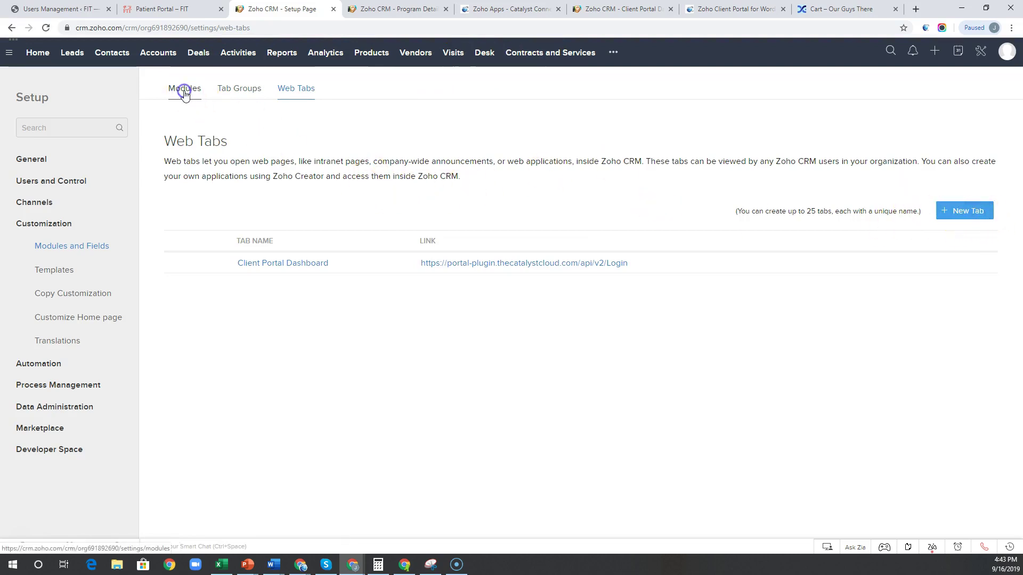
# Open the Standard layout of the Leads module in the layout editor
pyautogui.click(197, 192)
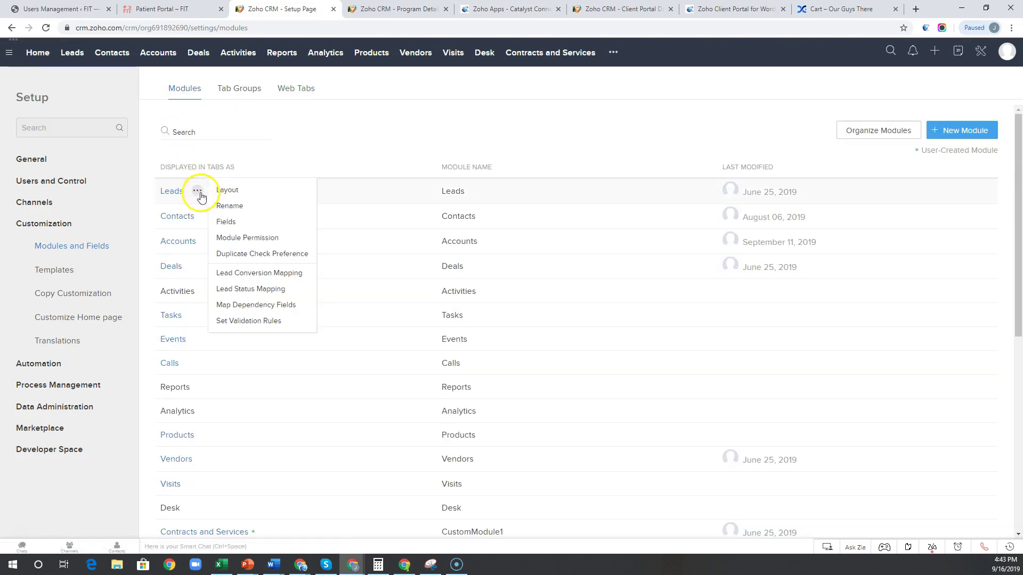
pyautogui.click(171, 193)
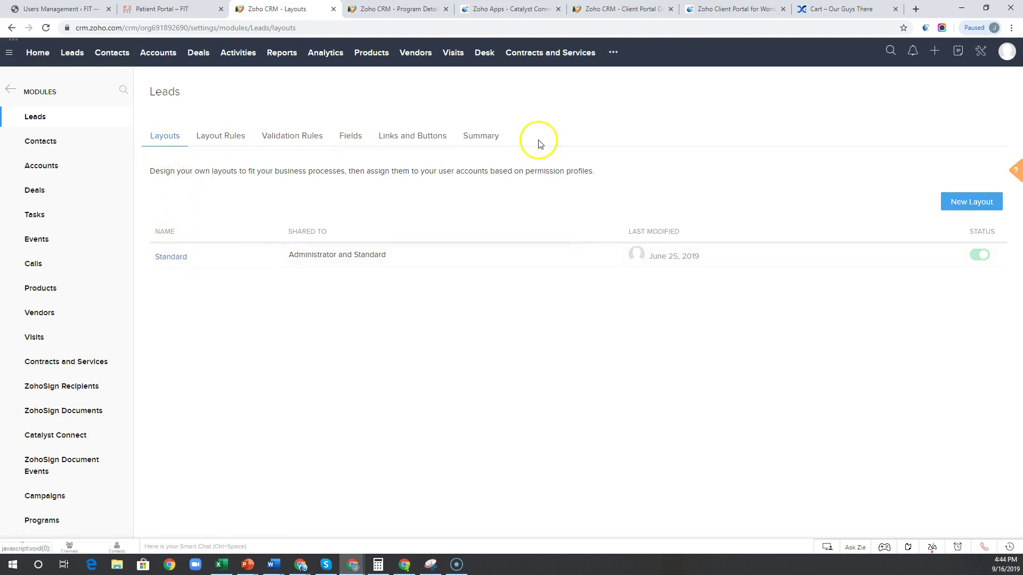
pyautogui.click(170, 257)
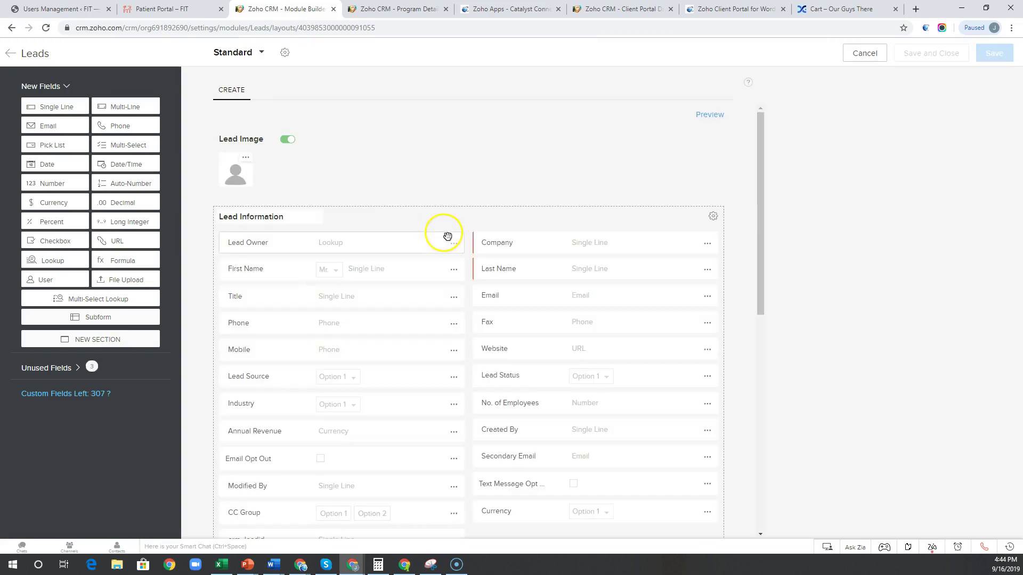
# Examine the fields in the Lead Information, Address Information and Description Information sections of the Leads layout
pyautogui.scroll(-8, 612, 402)
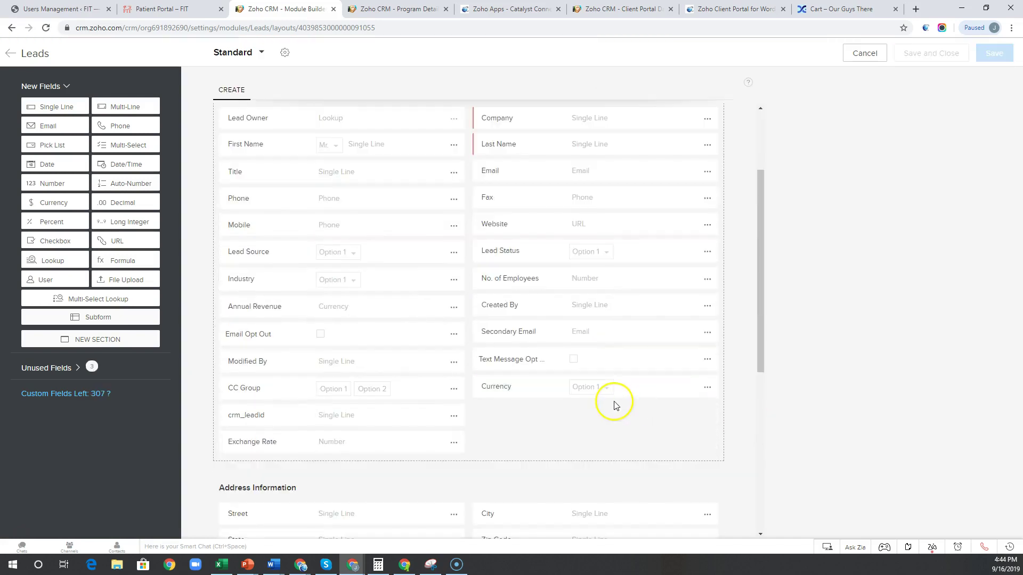
pyautogui.scroll(3, 453, 355)
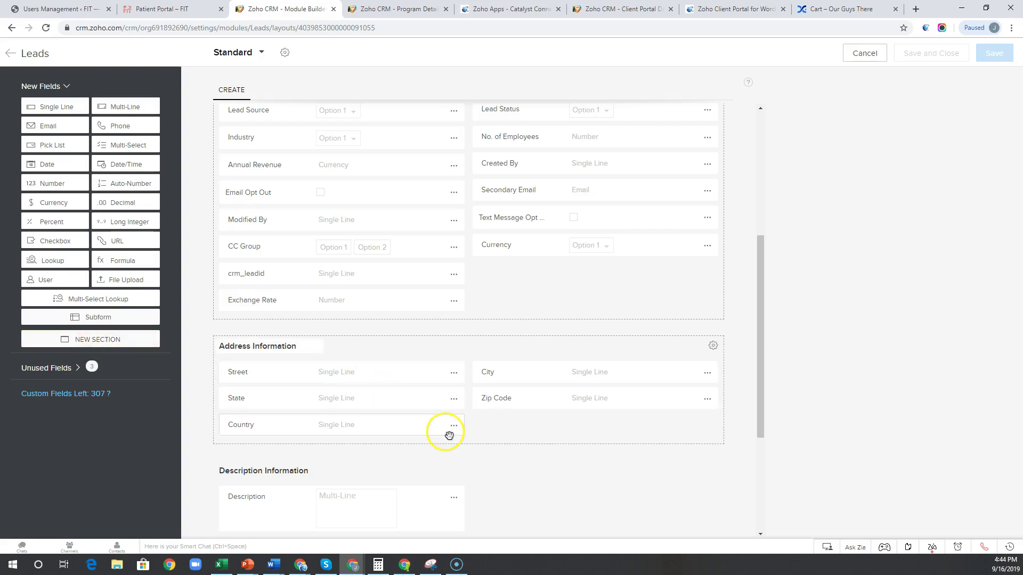
pyautogui.scroll(2, 446, 432)
pyautogui.scroll(3, 392, 408)
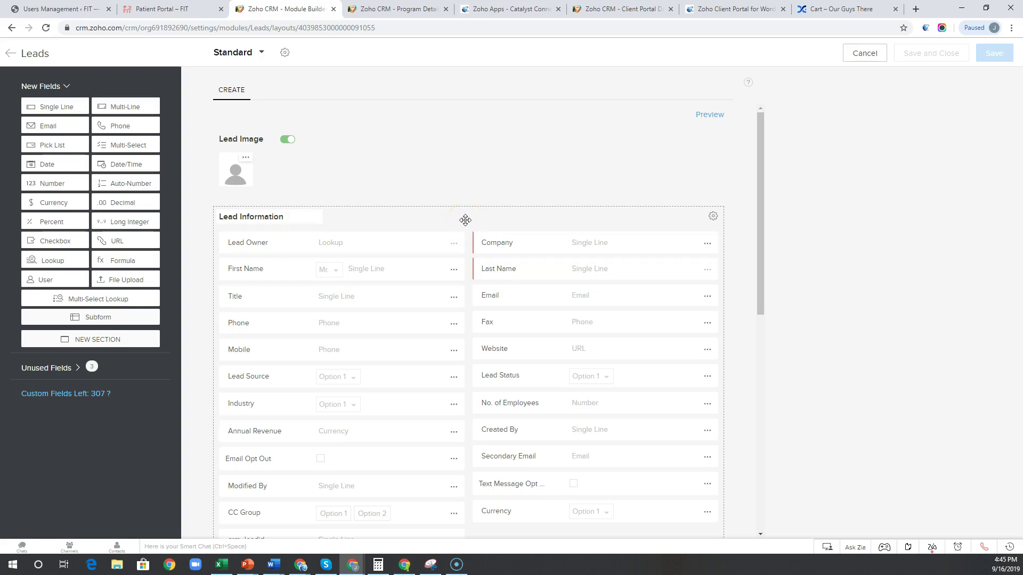
pyautogui.moveTo(465, 220); pyautogui.dragTo(553, 225)
pyautogui.scroll(-1, 433, 213)
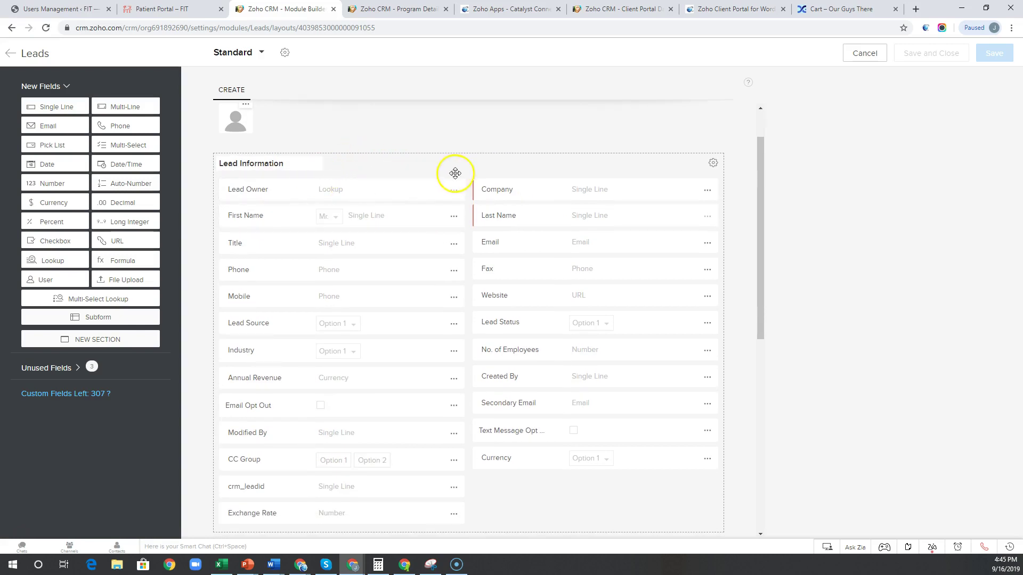
# View the profile permissions of the First Name field and close them without changes
pyautogui.click(452, 219)
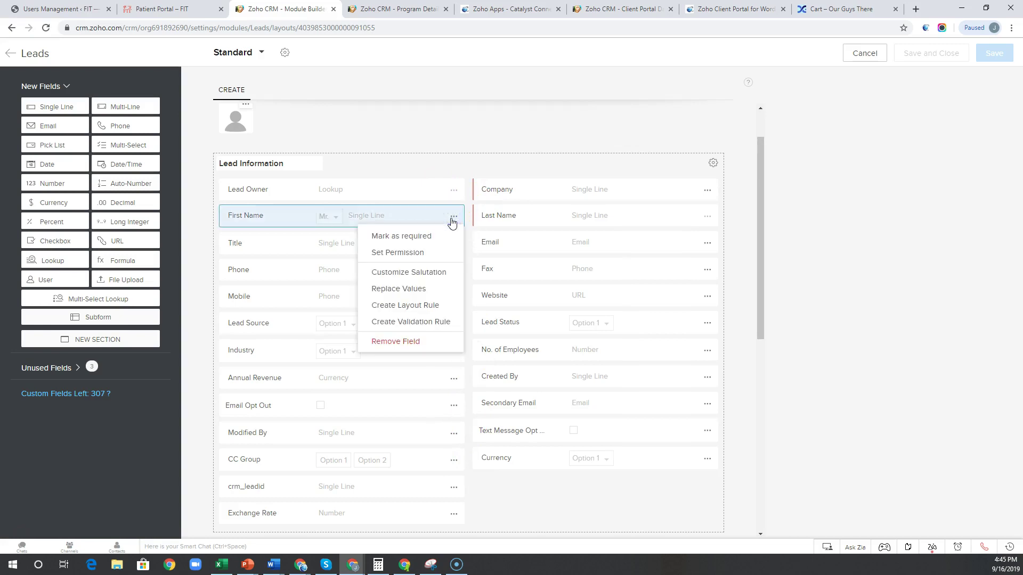
pyautogui.click(399, 253)
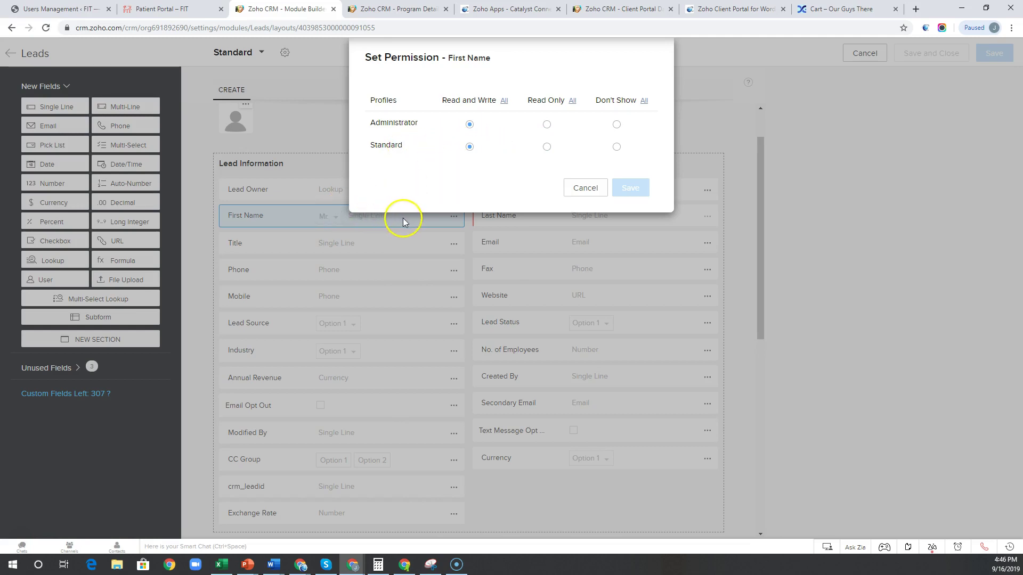
pyautogui.click(586, 189)
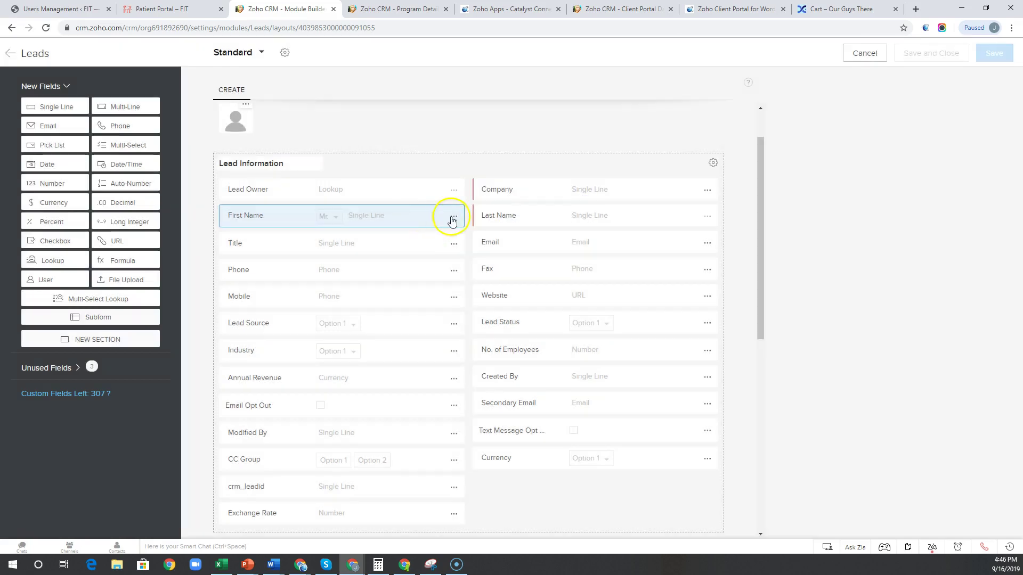
# Examine the criteria conditions offered for a new validation rule on the First Name field, and cancel the rule
pyautogui.click(452, 217)
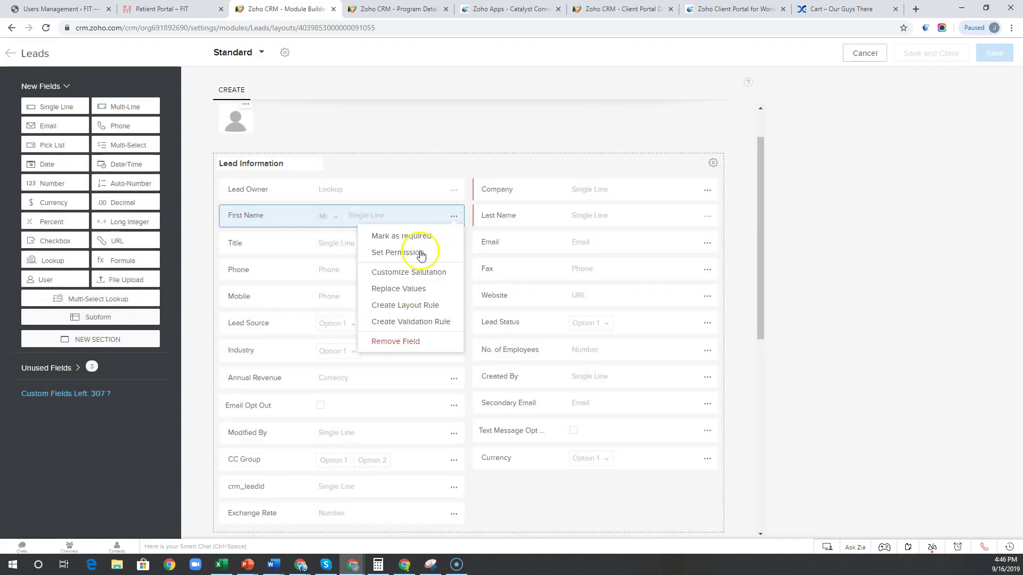
pyautogui.click(412, 323)
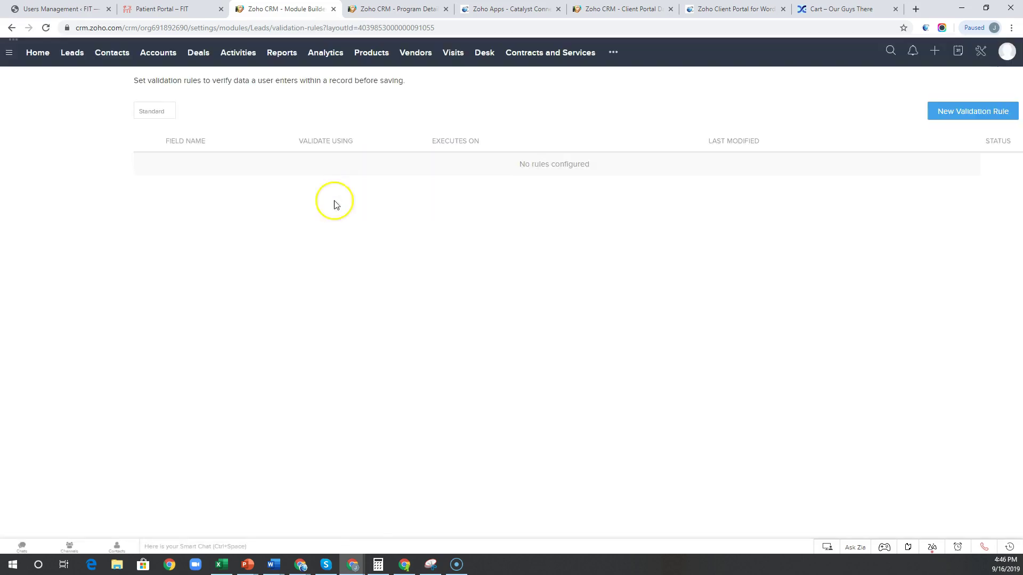
pyautogui.click(970, 113)
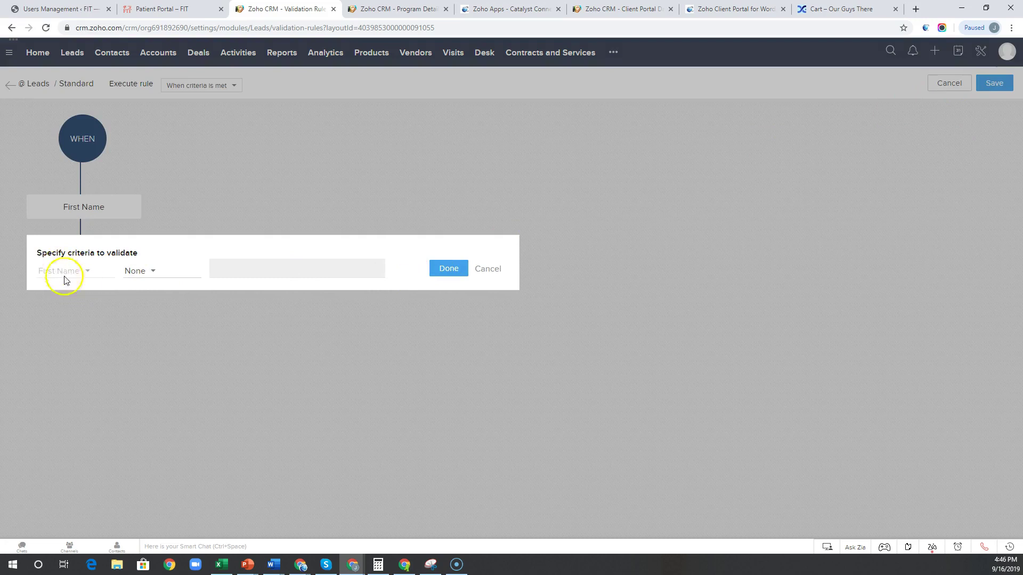
pyautogui.click(147, 272)
pyautogui.scroll(-3, 176, 384)
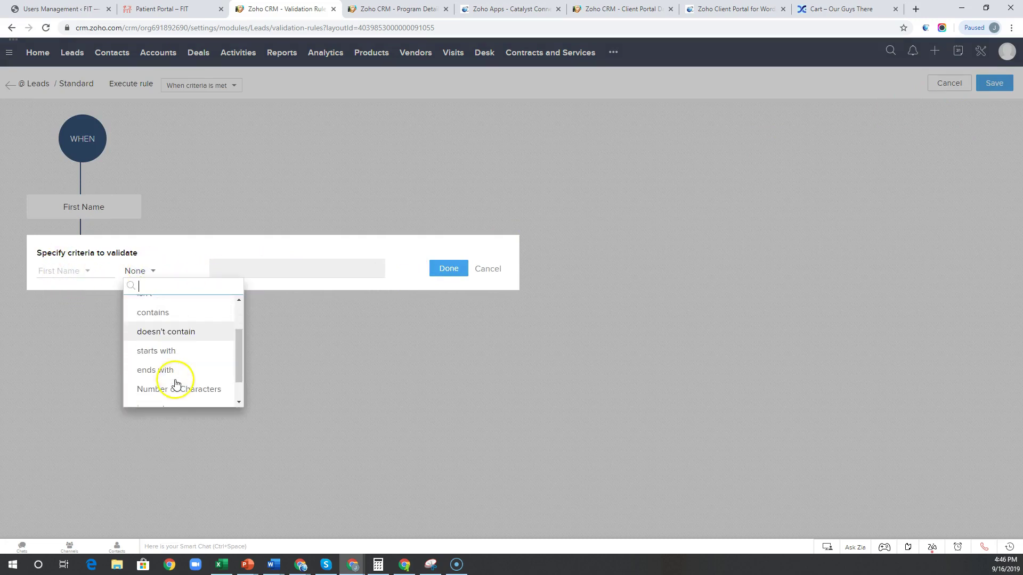
pyautogui.scroll(3, 157, 333)
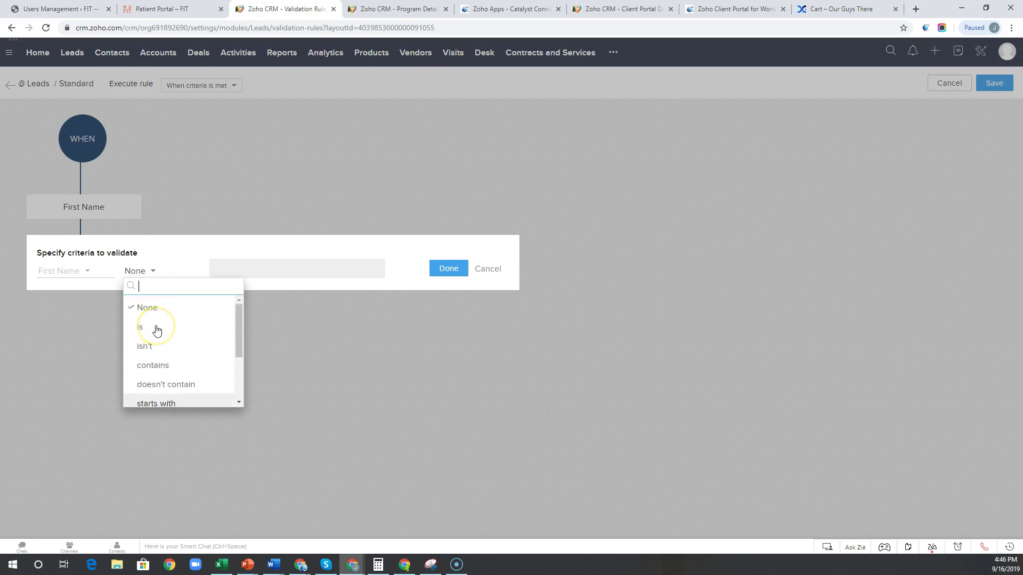
pyautogui.click(155, 313)
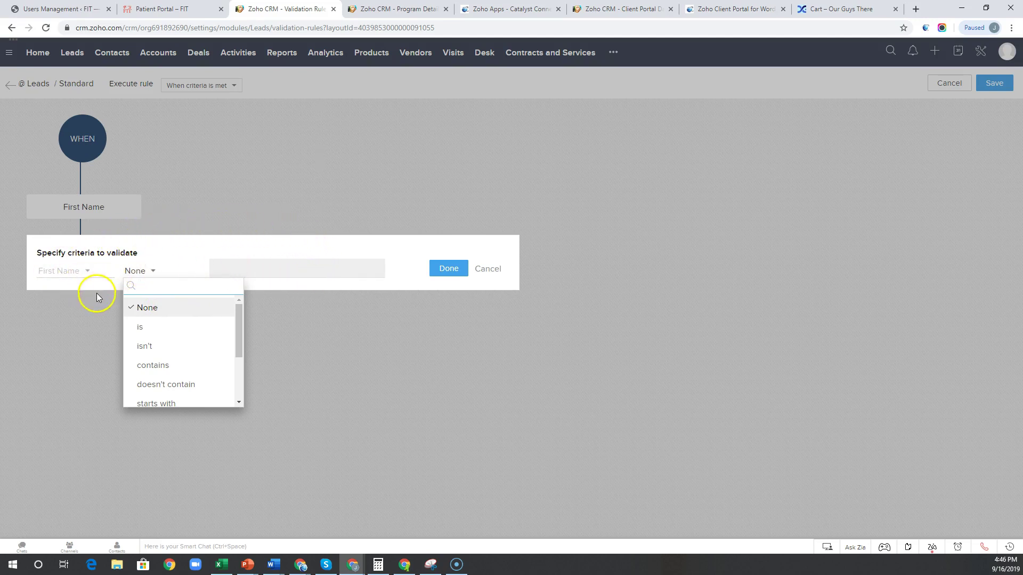
pyautogui.click(503, 270)
pyautogui.click(495, 270)
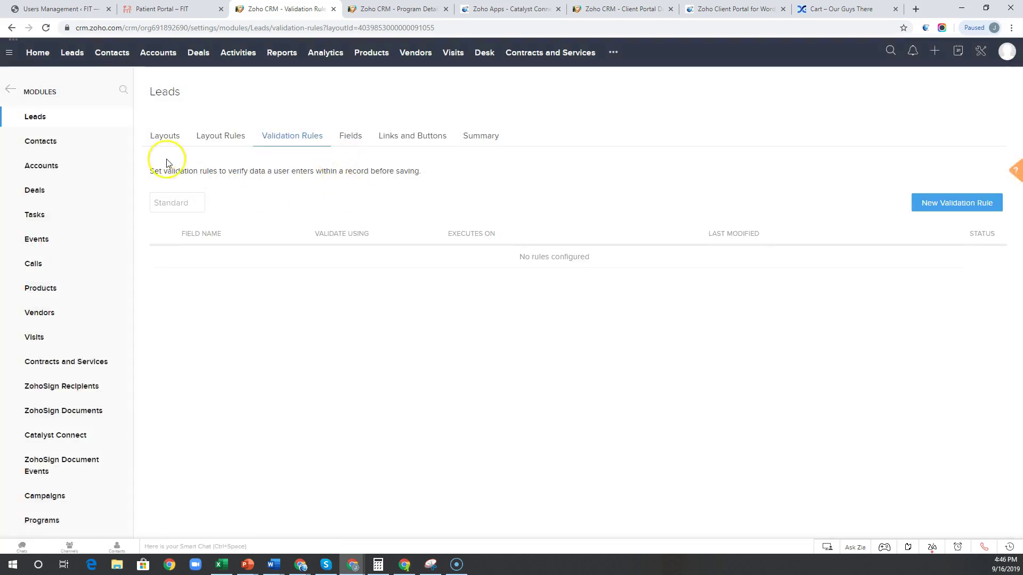
# Return to the Leads layouts and reopen the Standard layout for editing
pyautogui.click(172, 134)
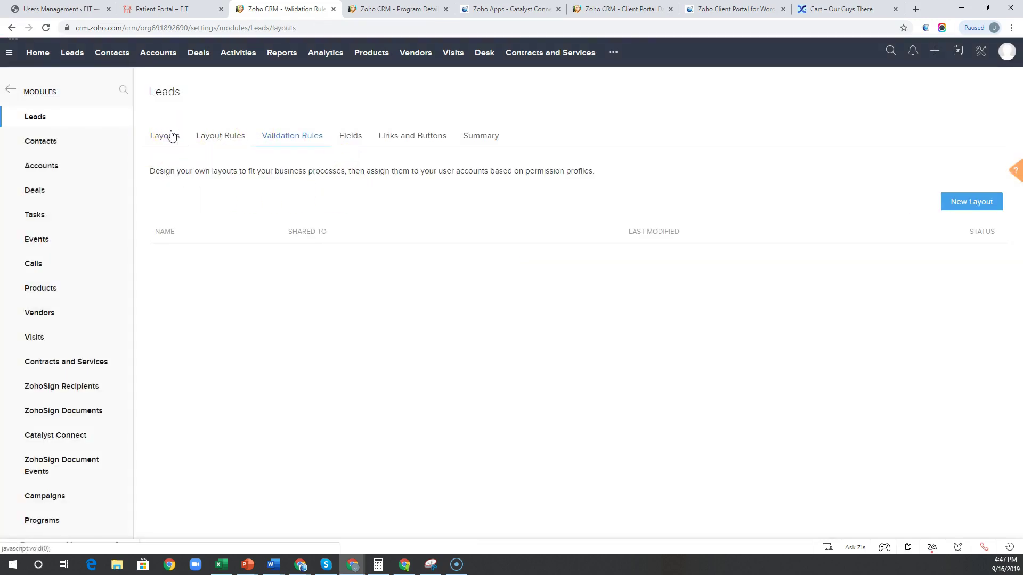
pyautogui.click(198, 256)
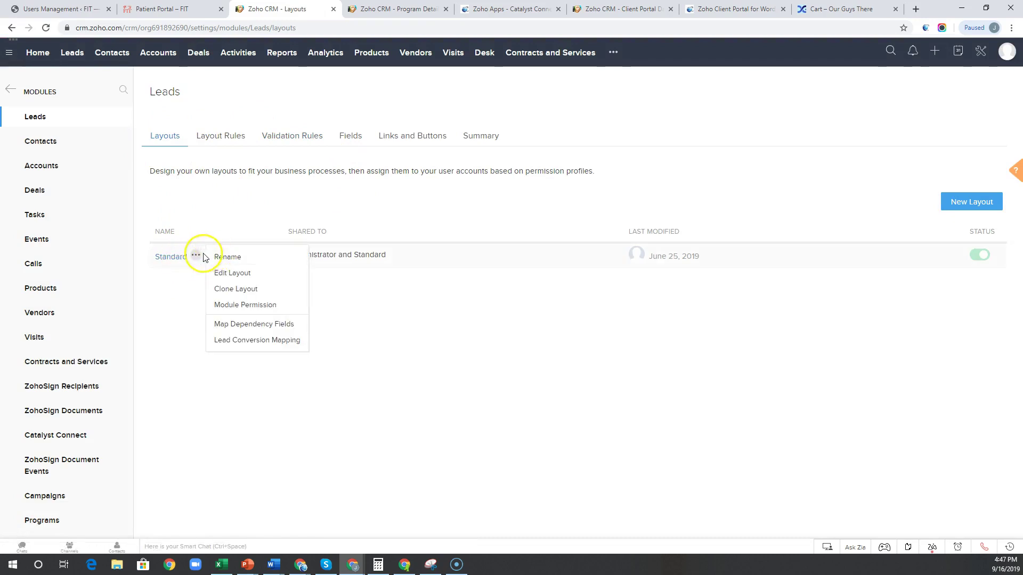
pyautogui.click(175, 260)
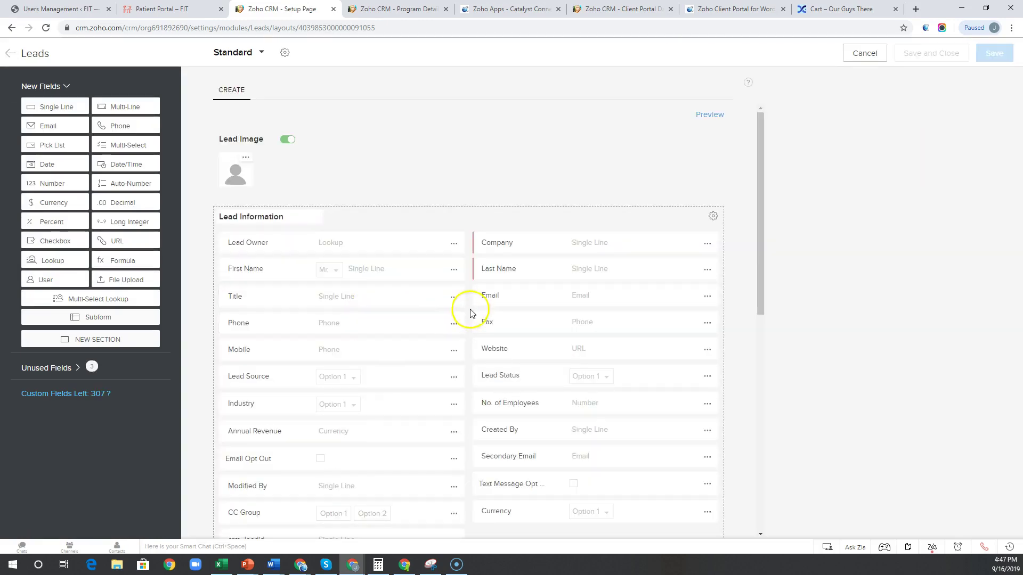
# Open the properties of the Title field and examine its label, character limit, duplicate-value and tooltip options
pyautogui.click(454, 299)
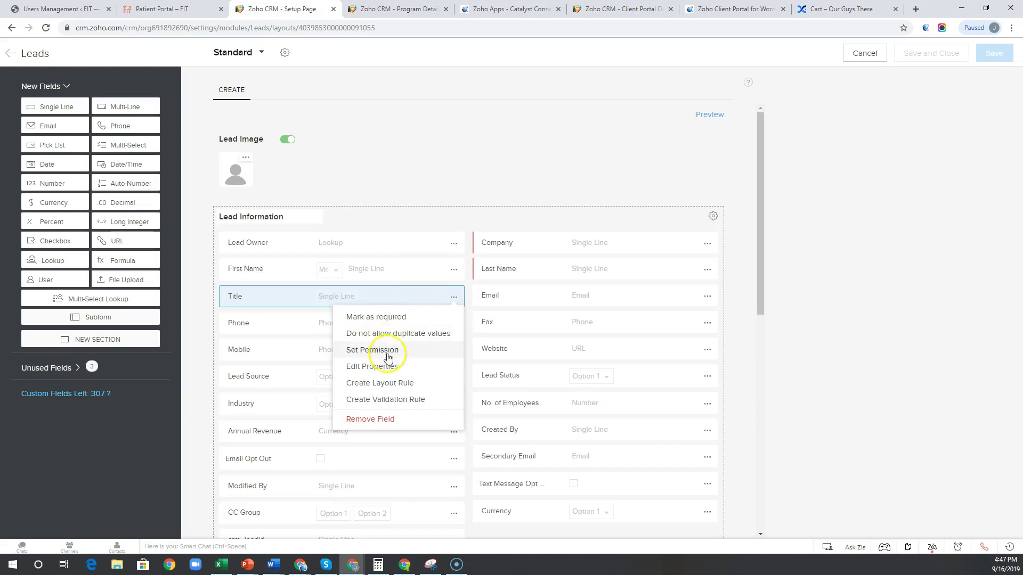
pyautogui.click(378, 367)
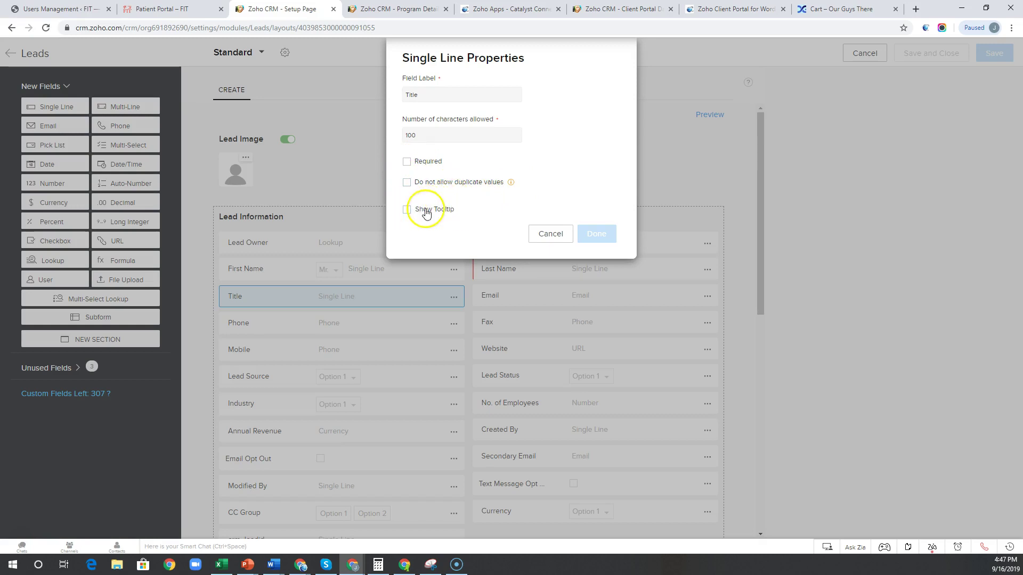
pyautogui.moveTo(512, 184)
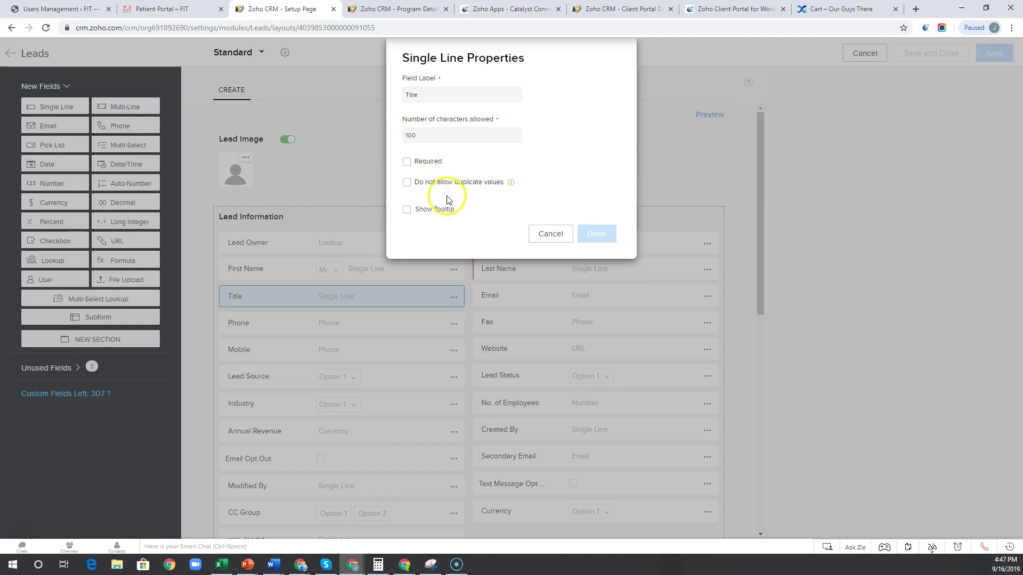
# Close the Title field's properties without changes and view the other actions offered for that field
pyautogui.click(544, 234)
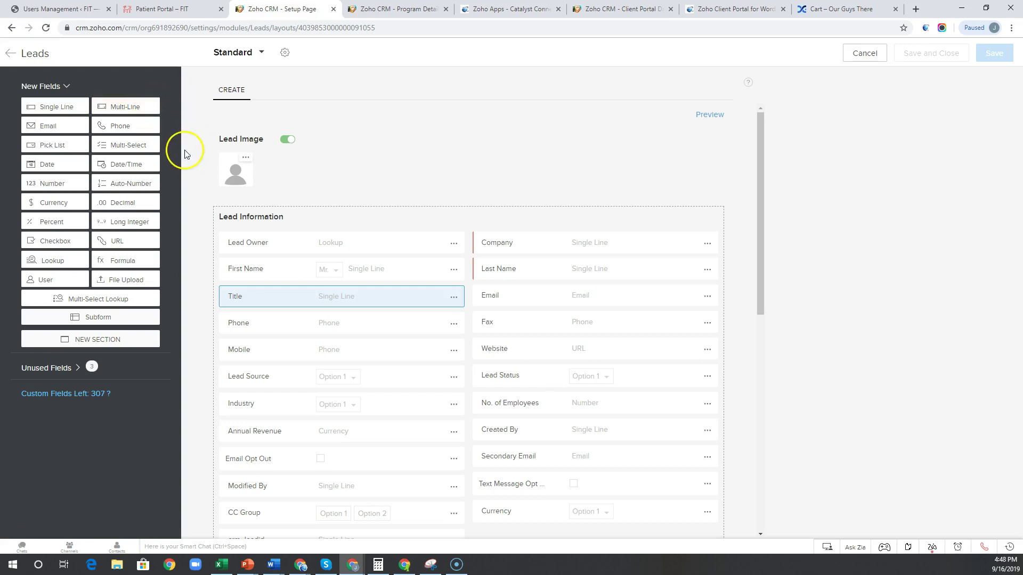
pyautogui.click(452, 301)
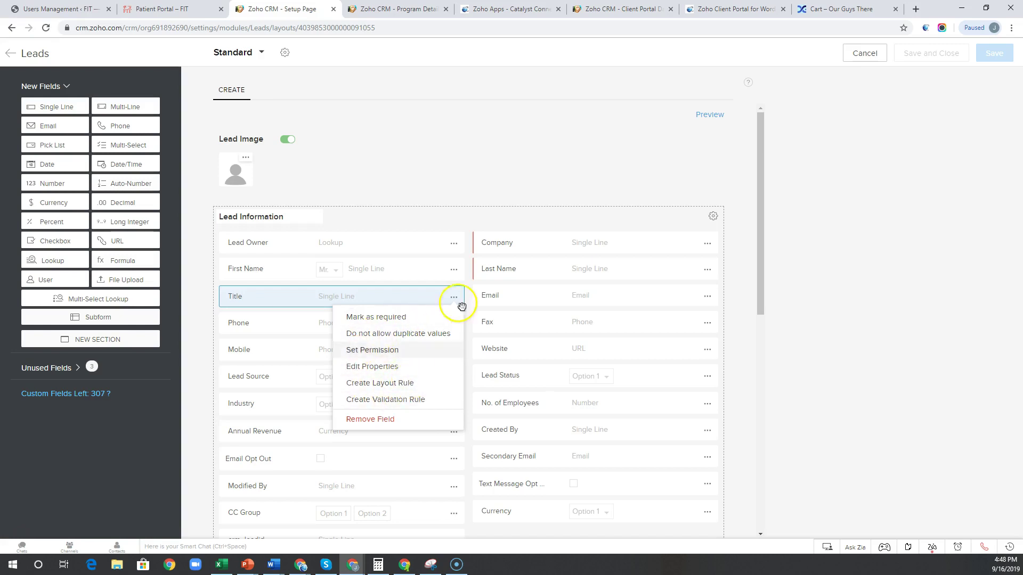
pyautogui.click(420, 179)
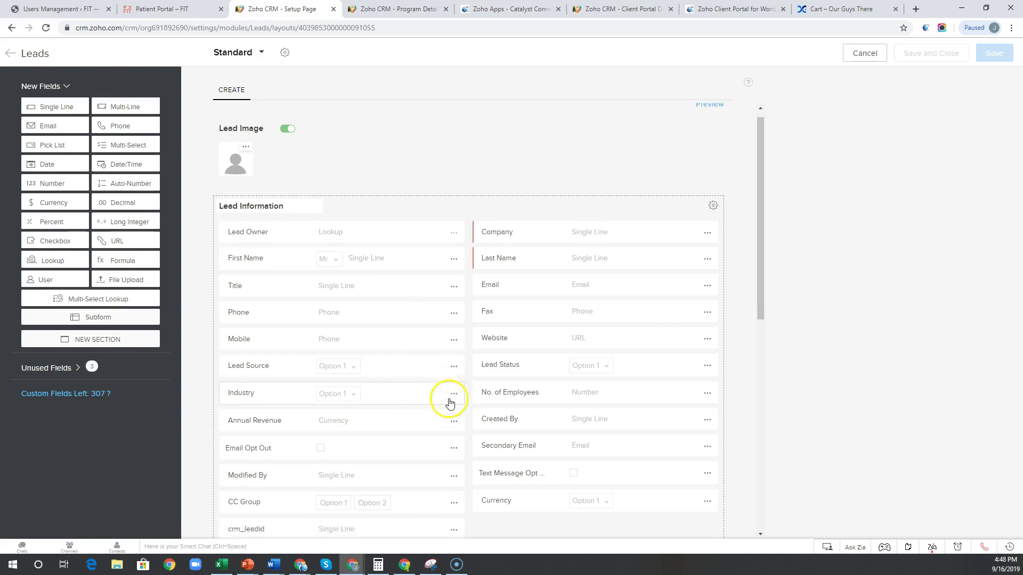
# Add a checkbox field named Show Address to the Lead Information section beside crm_leadid, and save the Standard layout
pyautogui.scroll(-3, 449, 401)
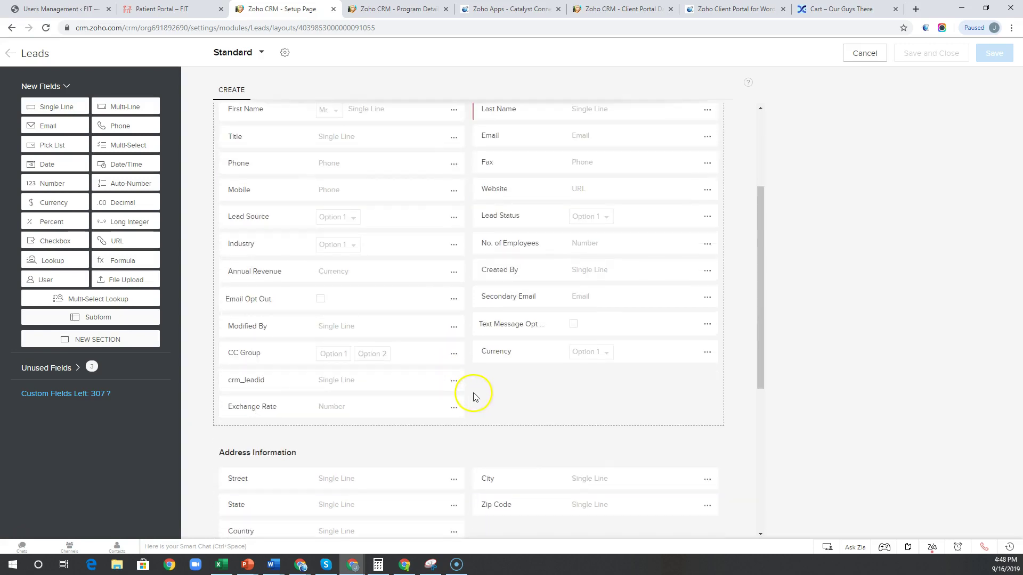
pyautogui.scroll(-3, 466, 408)
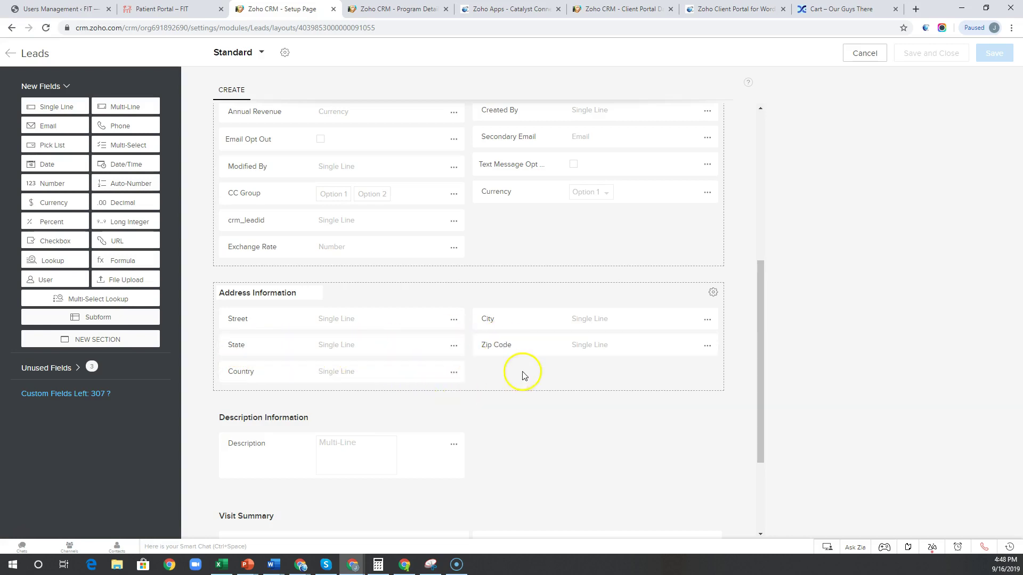
pyautogui.scroll(2, 459, 382)
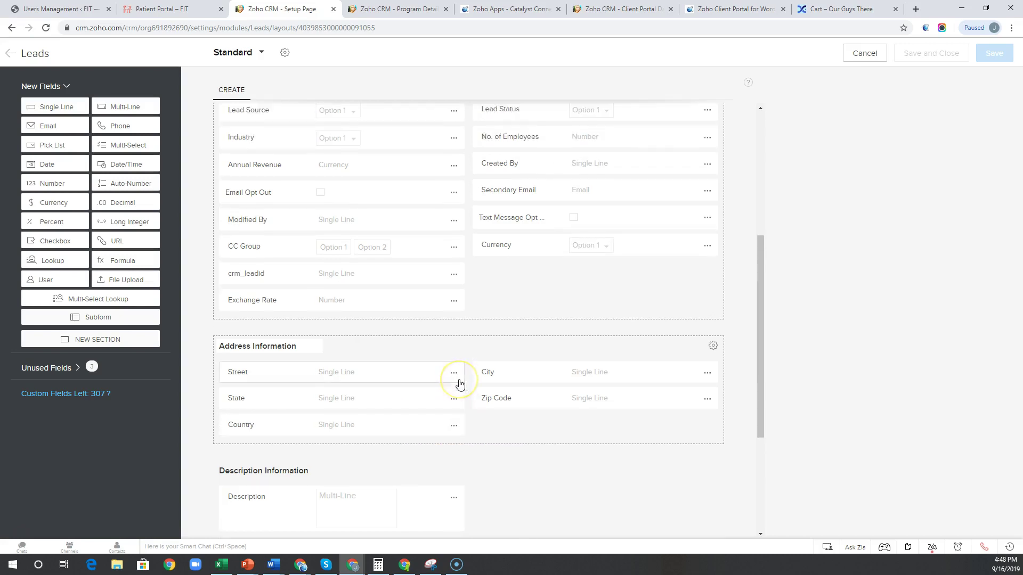
pyautogui.scroll(1, 459, 382)
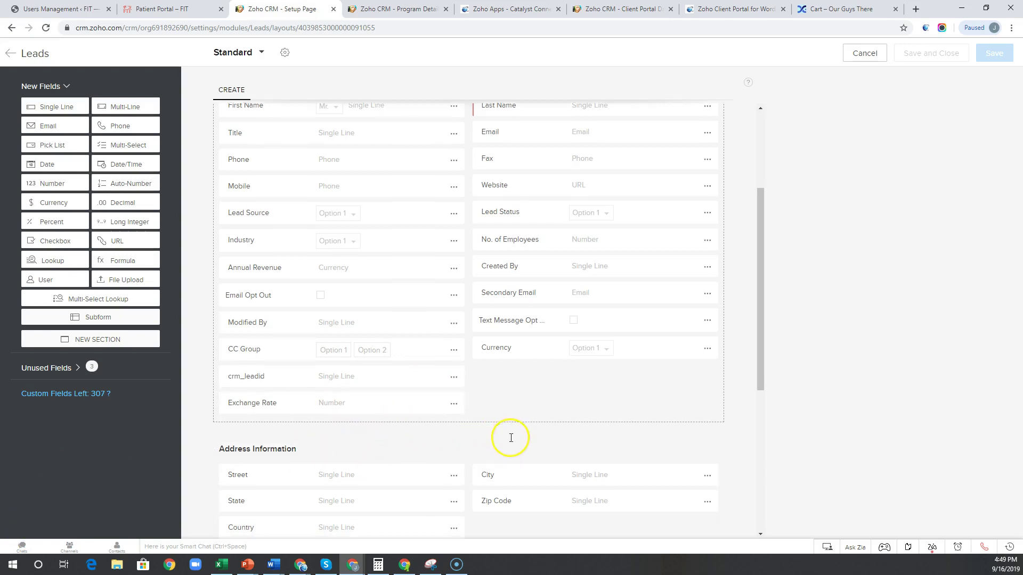
pyautogui.scroll(-3, 509, 434)
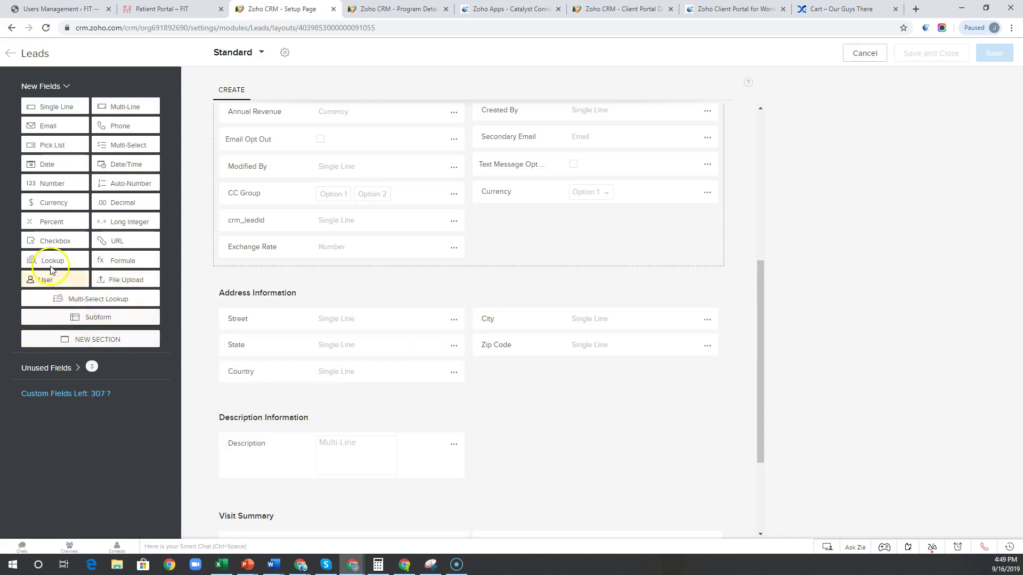
pyautogui.moveTo(57, 242); pyautogui.dragTo(534, 227)
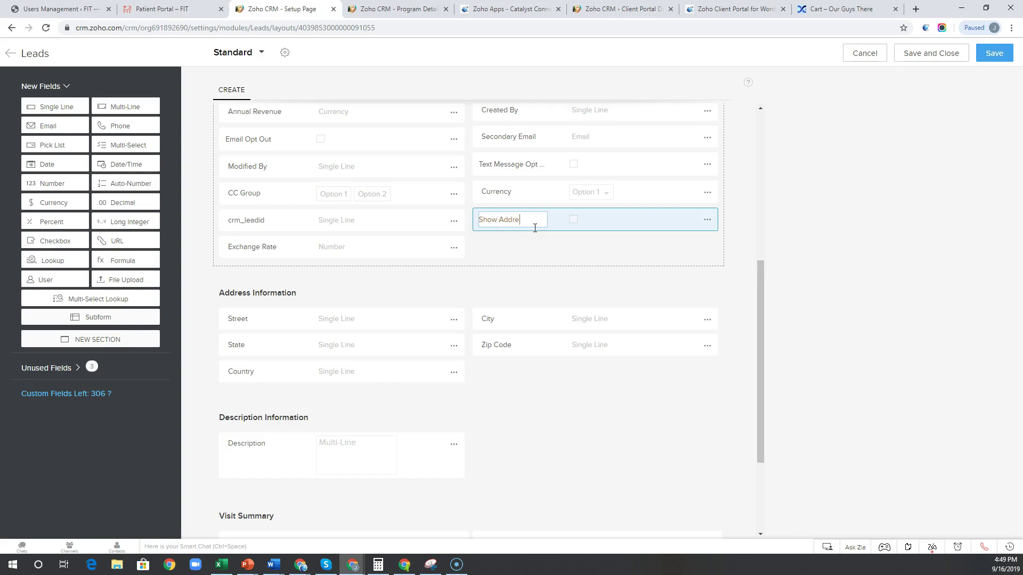
pyautogui.click(1005, 53)
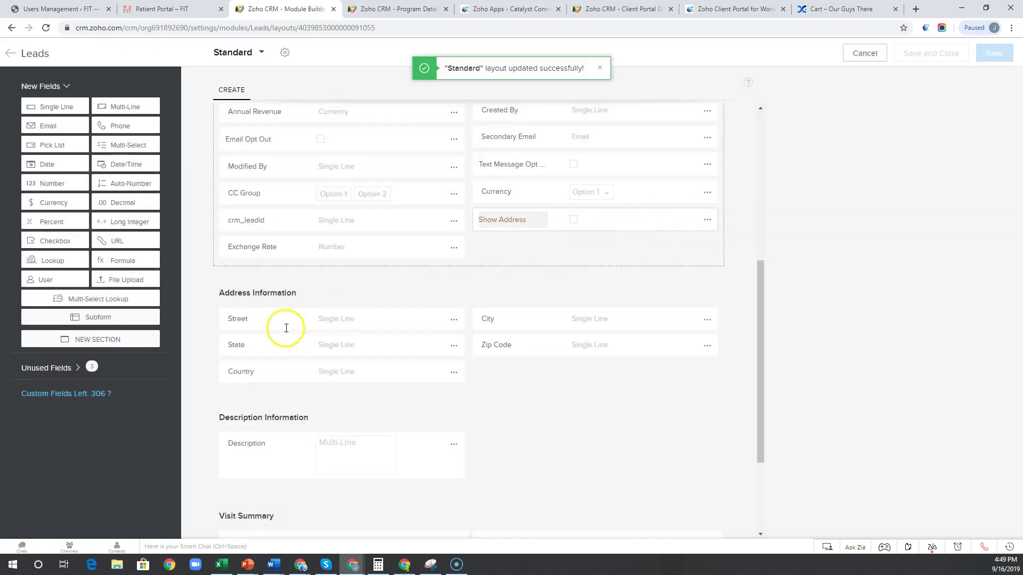
# Create a layout rule named Show Address Section with Show Address as primary field and the condition is Selected
pyautogui.click(707, 221)
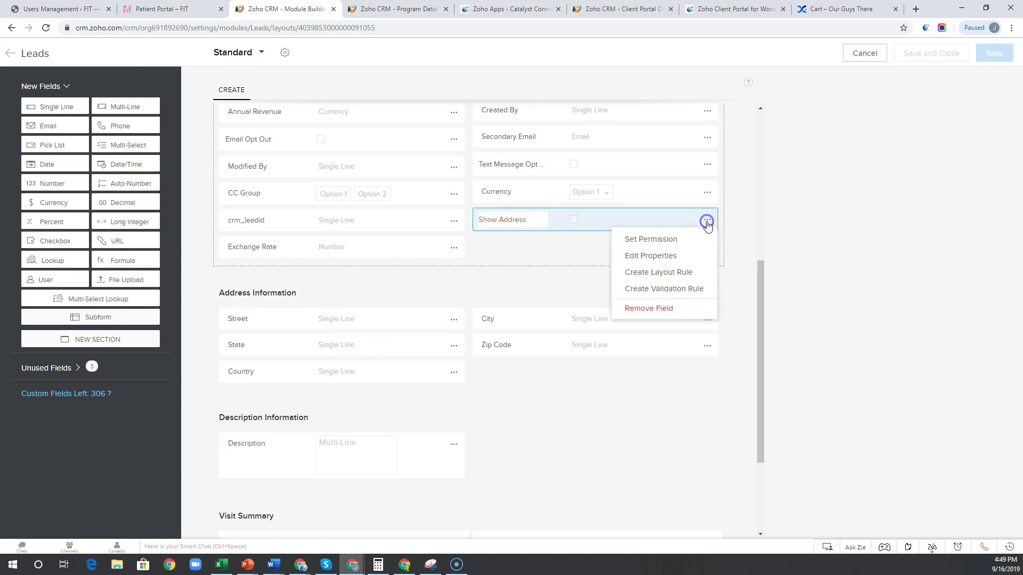
pyautogui.click(650, 273)
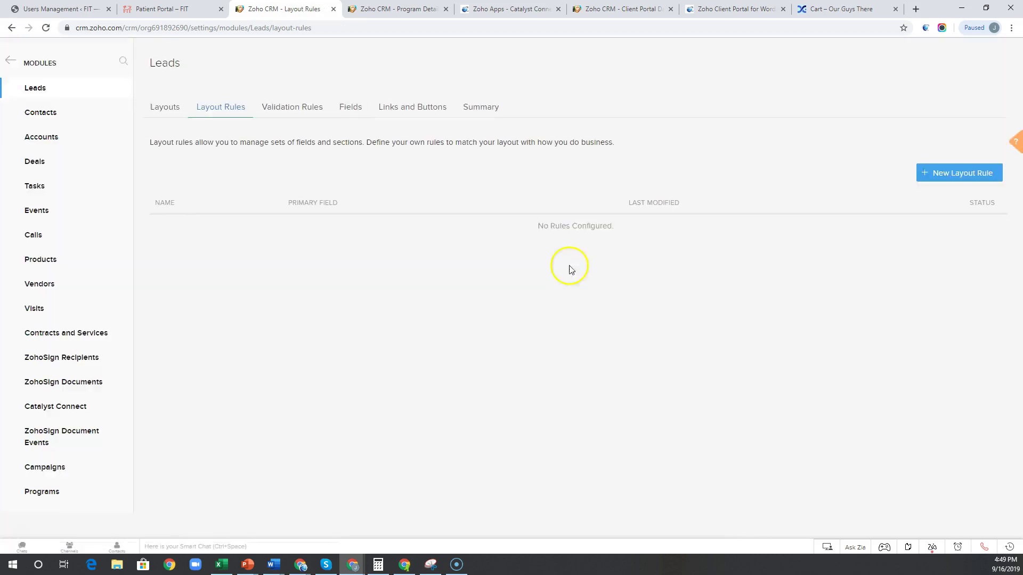
pyautogui.click(917, 177)
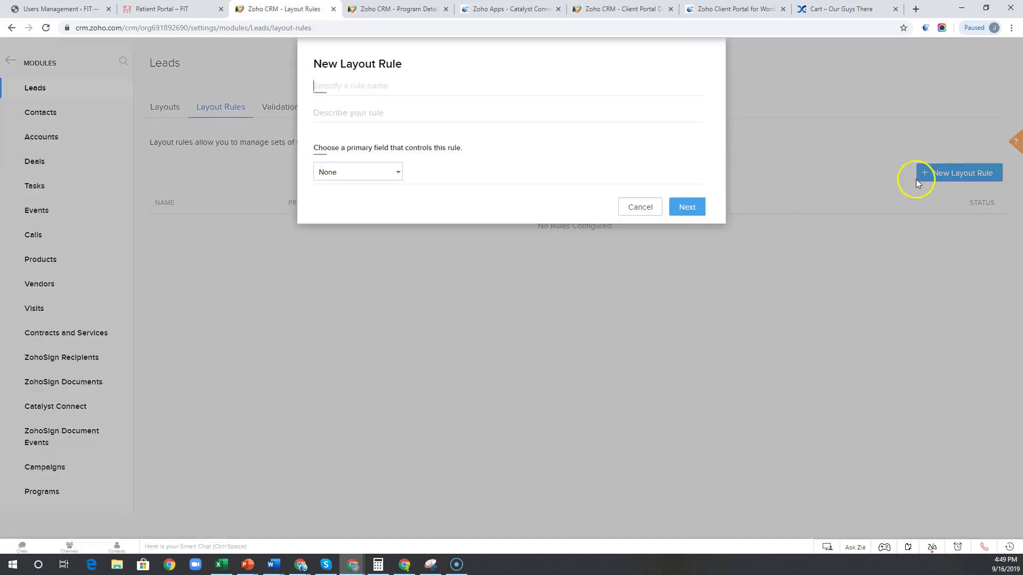
pyautogui.click(363, 85)
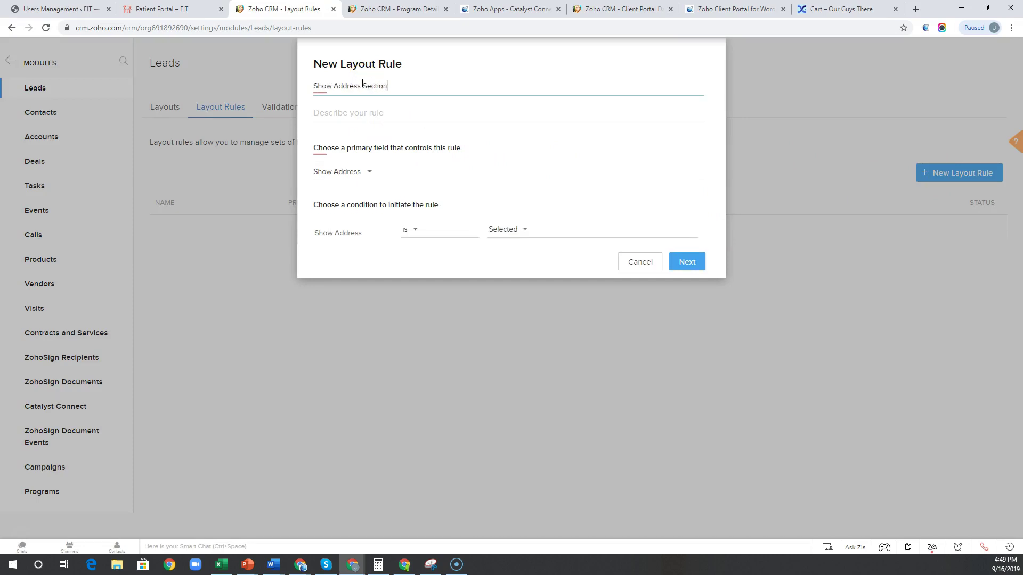
pyautogui.click(688, 250)
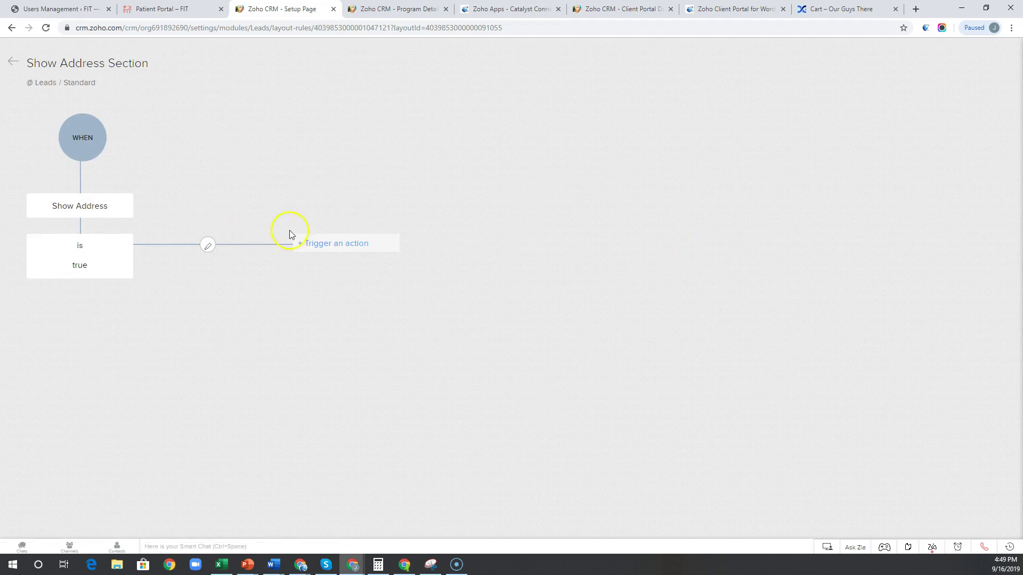
# Add a Show Sections action for Address Information to the layout rule, save it and return to the rule list
pyautogui.click(338, 246)
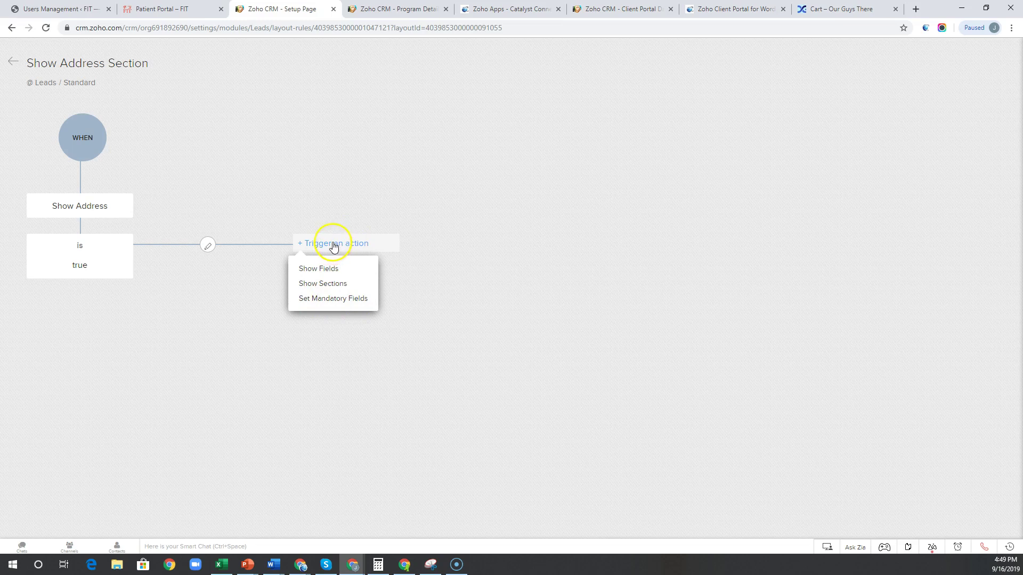
pyautogui.click(321, 288)
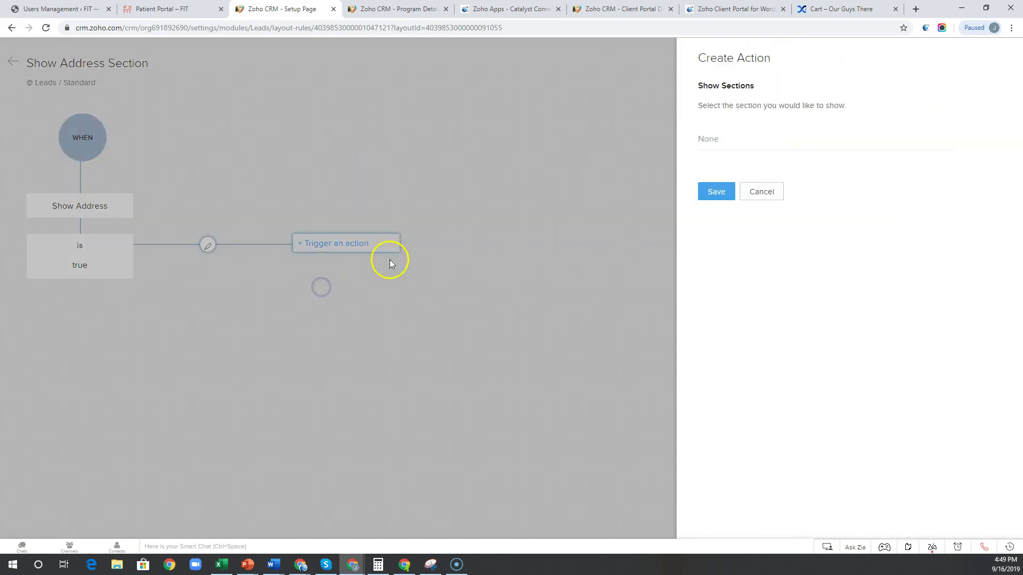
pyautogui.click(720, 131)
pyautogui.click(733, 162)
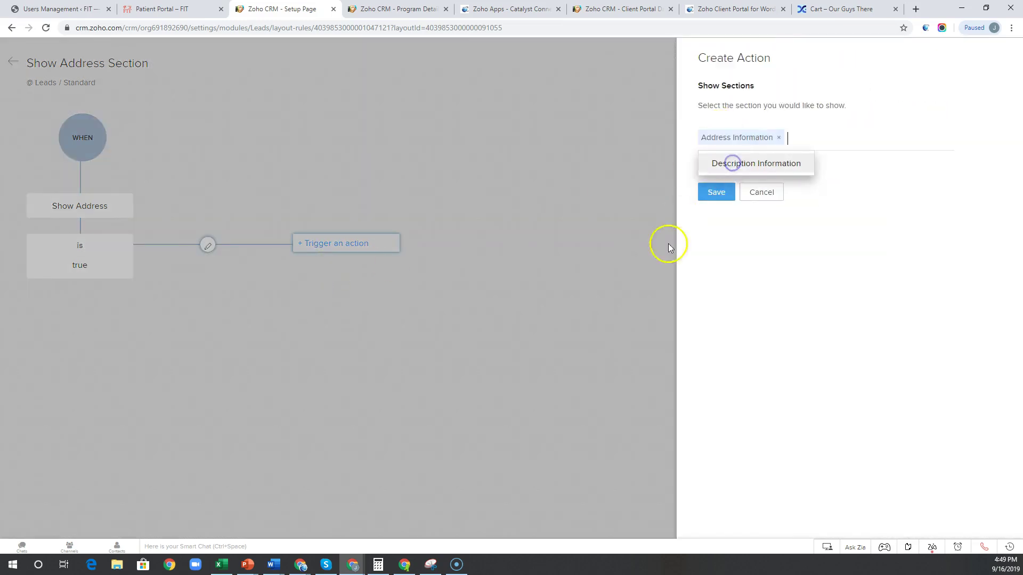
pyautogui.click(714, 192)
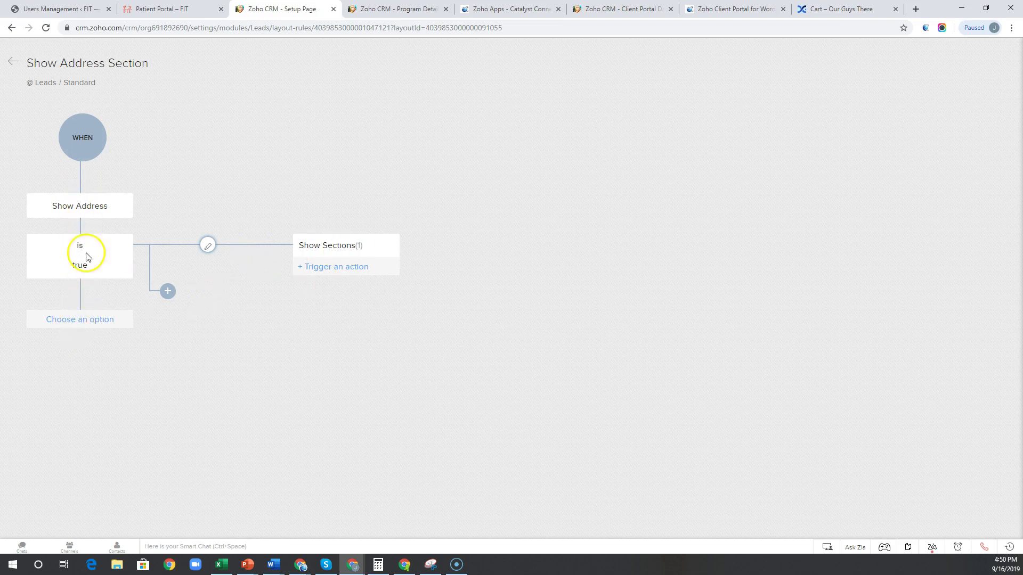
pyautogui.click(14, 63)
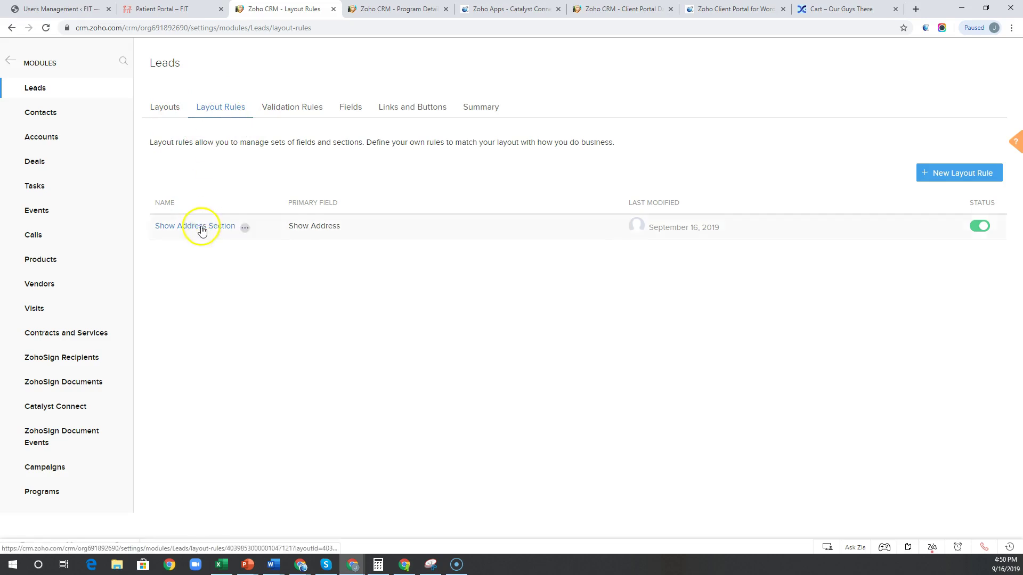
# Review the Leads module's validation rules, field listing, Administrator field permissions, and links and buttons
pyautogui.click(288, 109)
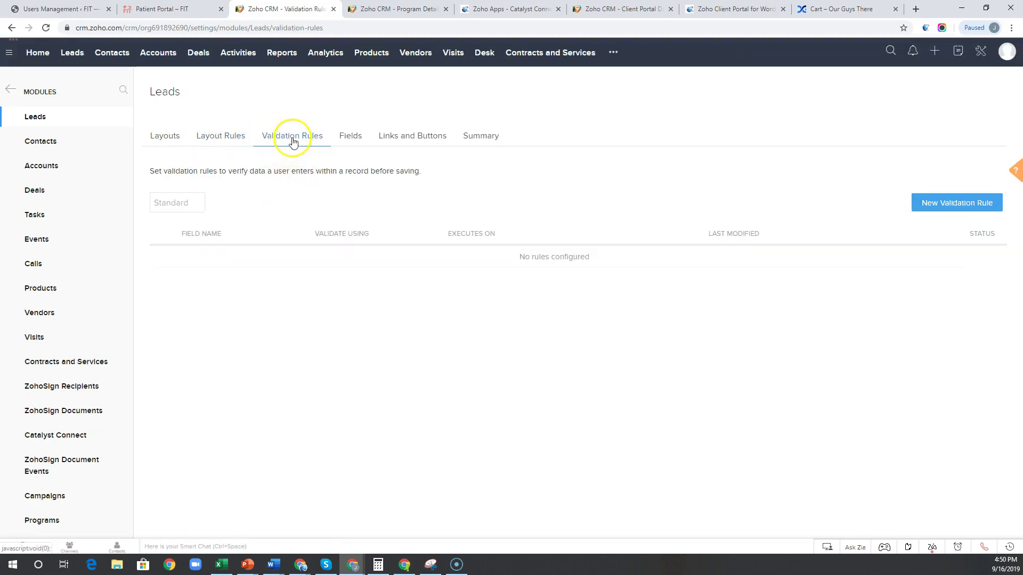
pyautogui.click(350, 137)
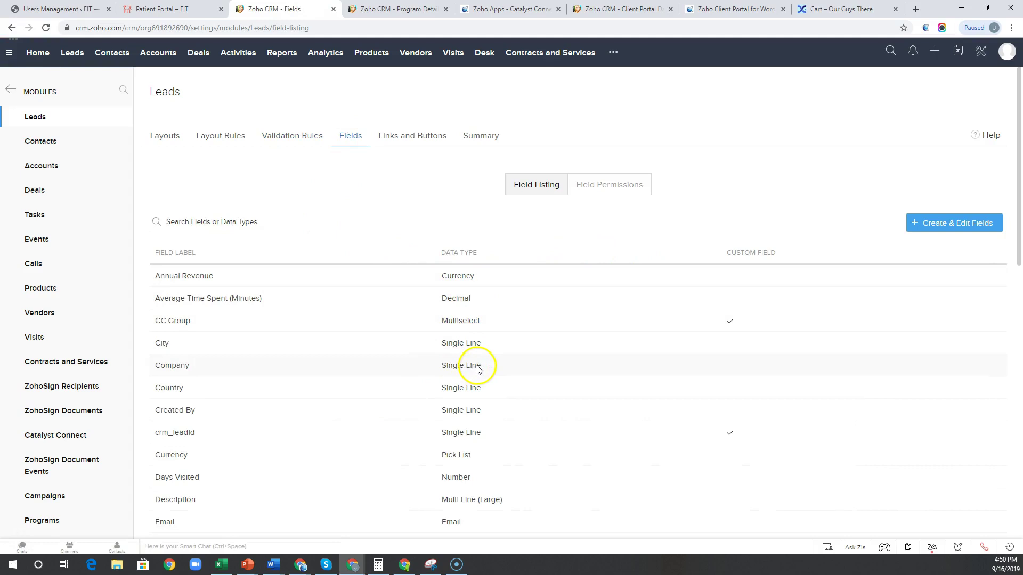
pyautogui.click(624, 185)
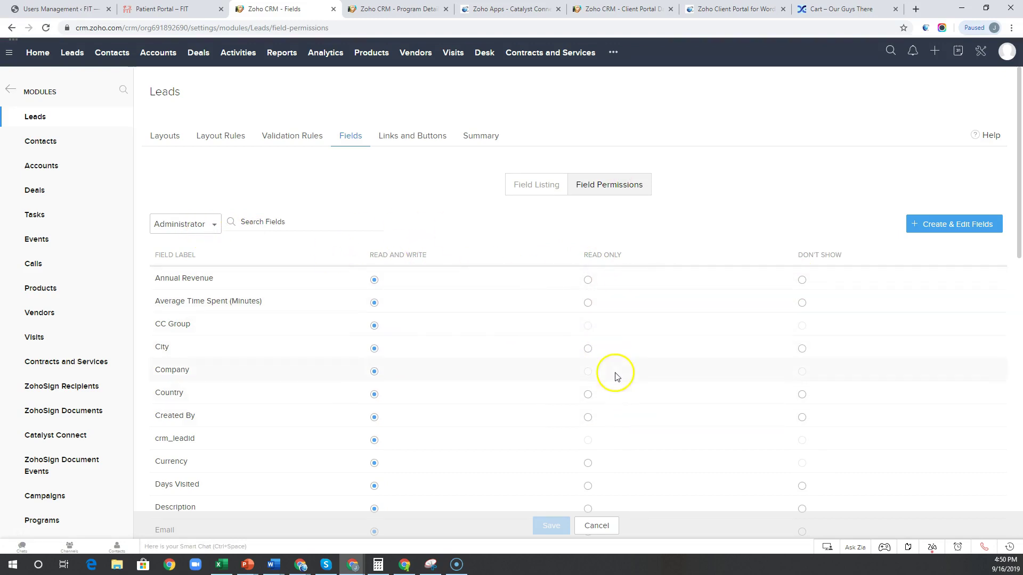
pyautogui.click(414, 140)
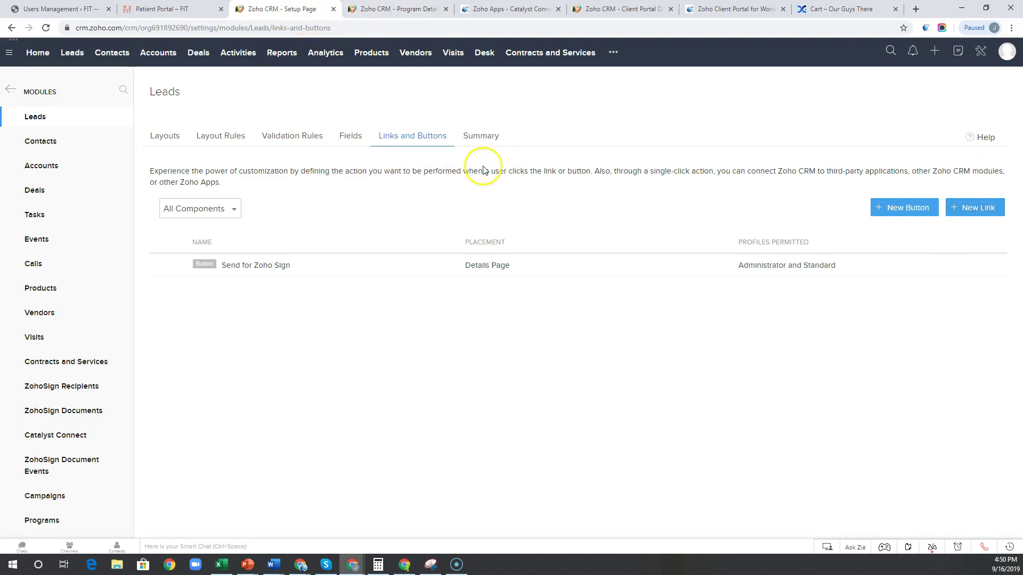
# Open the Leads module in a new browser tab and open the lead record for company Test 2
pyautogui.rightClick(74, 53)
pyautogui.click(94, 62)
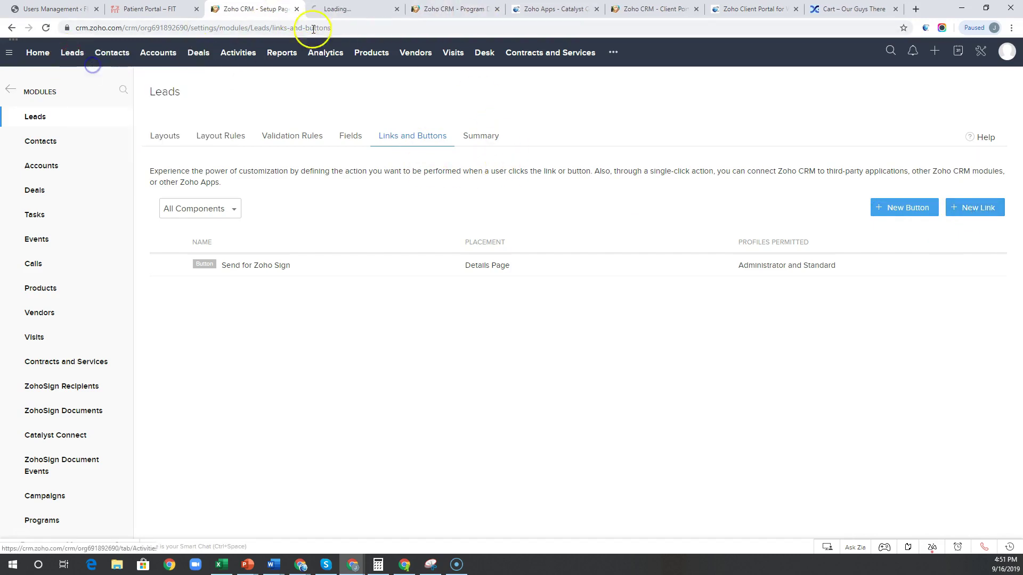
pyautogui.click(344, 11)
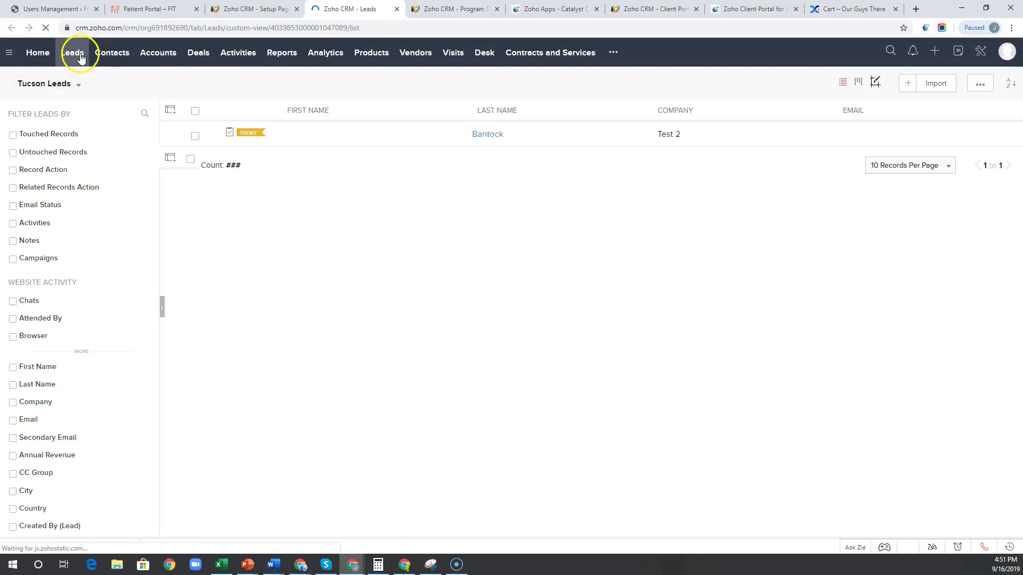
pyautogui.click(482, 137)
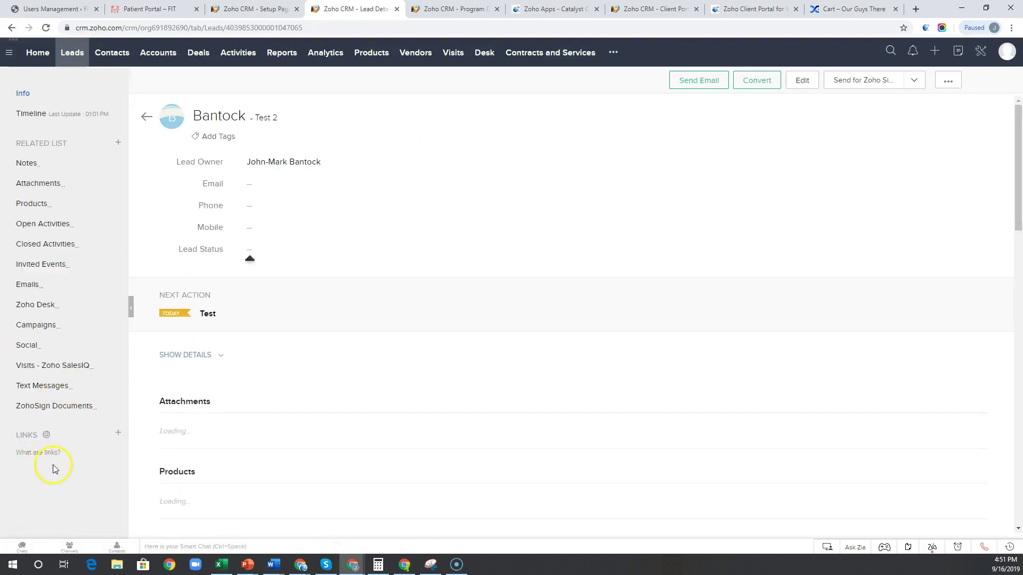
# Compare the Send for Zoho Sign entry in the Leads button settings with the button on the lead record
pyautogui.click(269, 8)
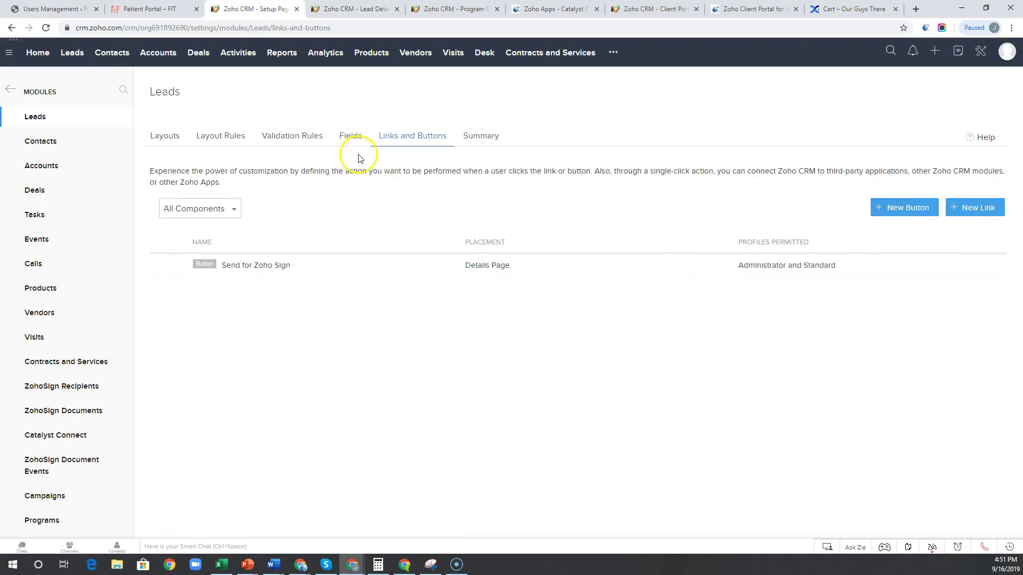
pyautogui.click(367, 10)
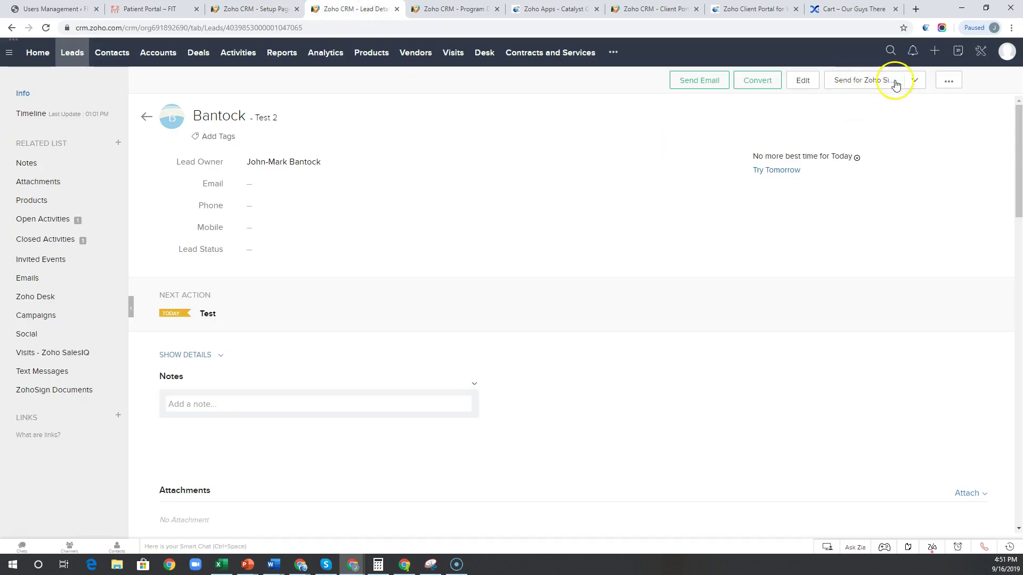
pyautogui.click(460, 10)
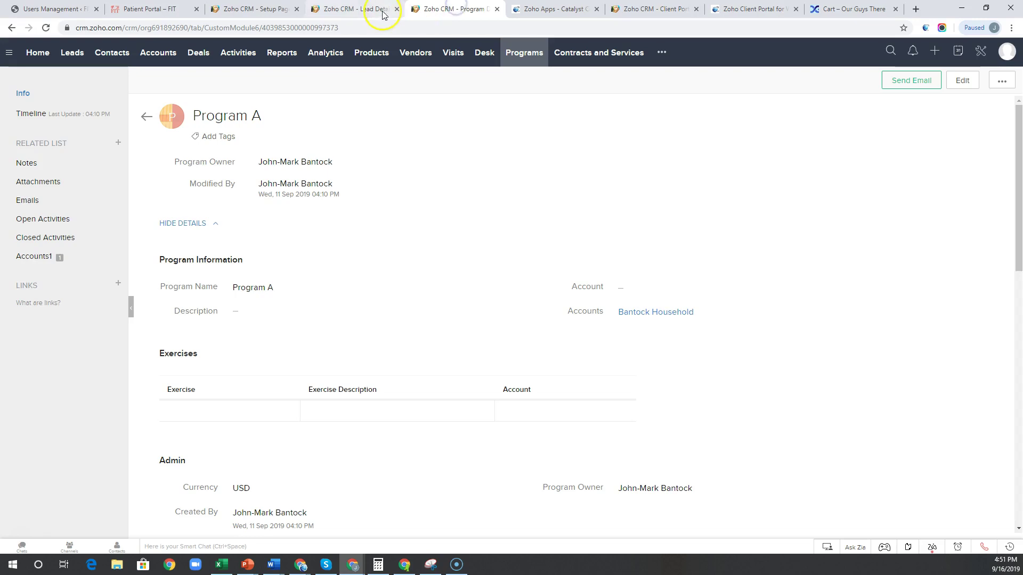
# Examine the placement options for a new Leads button without creating one, and view the Leads module summary
pyautogui.click(263, 10)
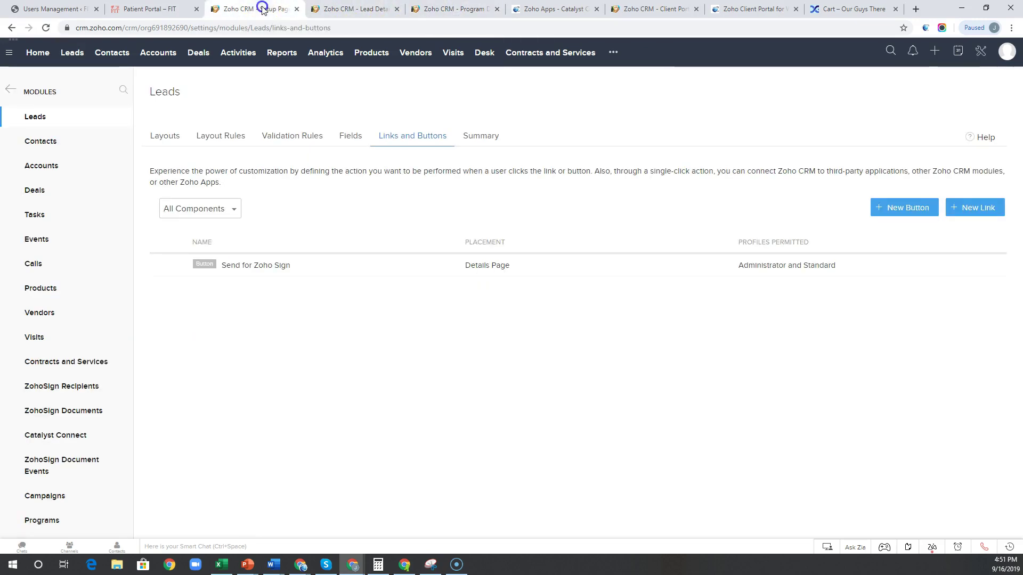
pyautogui.click(911, 209)
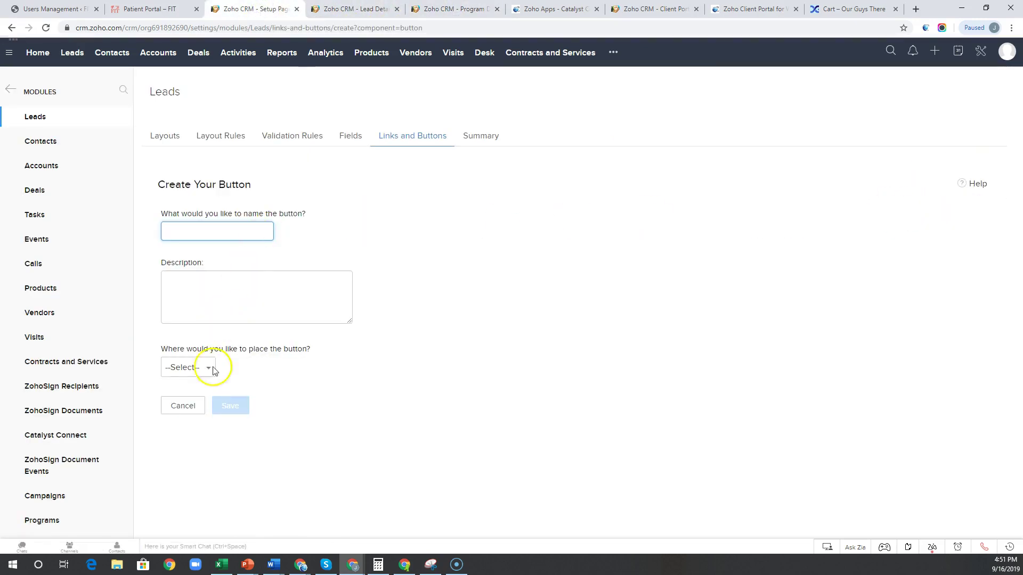
pyautogui.click(202, 368)
pyautogui.scroll(-1, 223, 441)
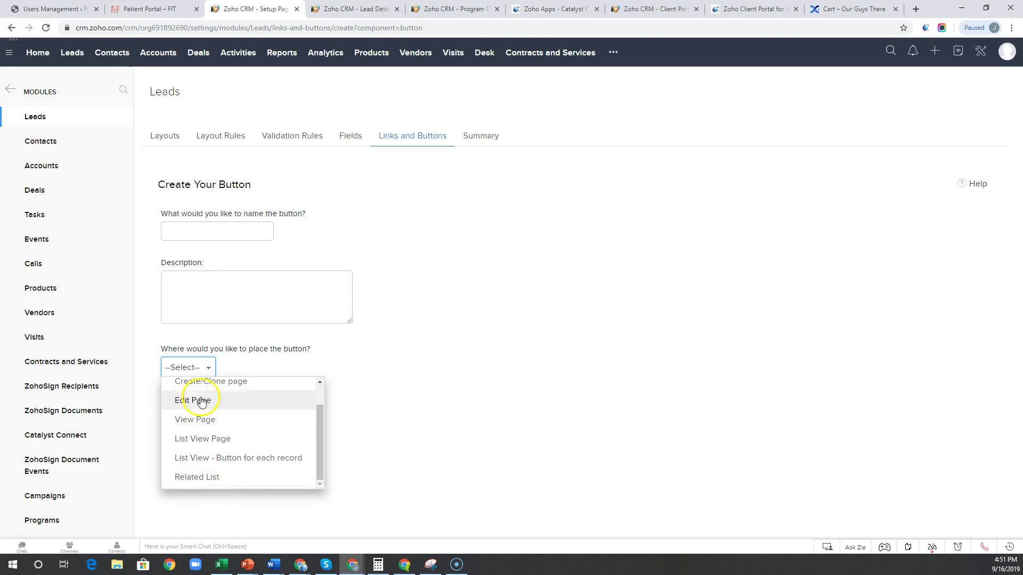
pyautogui.click(397, 366)
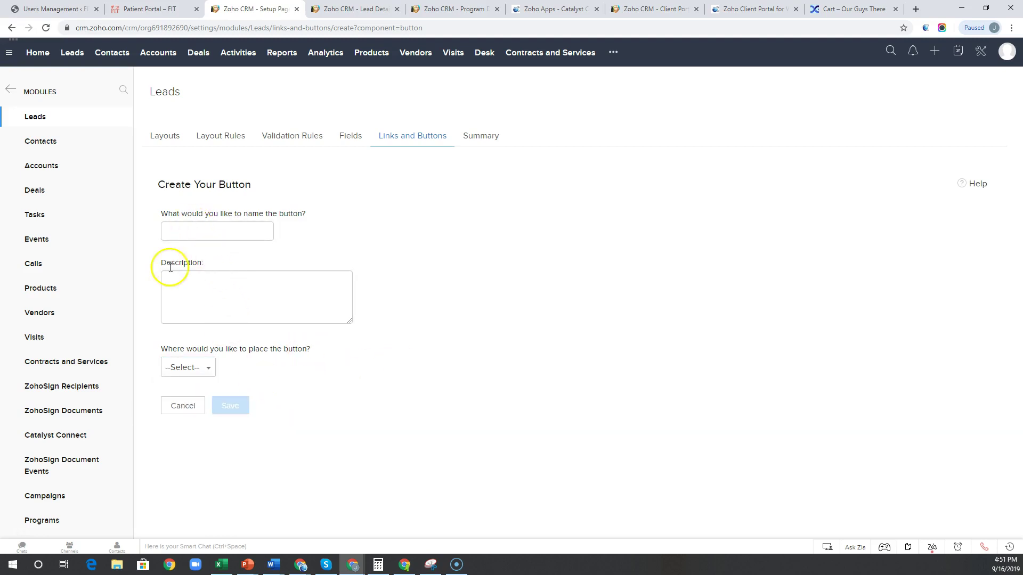
pyautogui.click(487, 136)
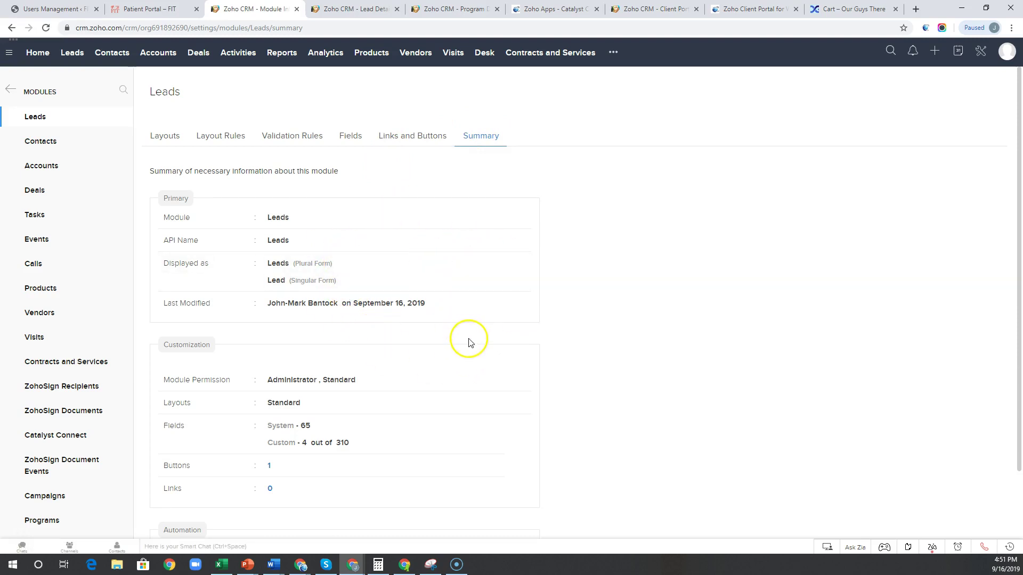
# Review the rest of the Leads module summary and open the Map Dependency Fields page for Leads
pyautogui.scroll(-2, 468, 342)
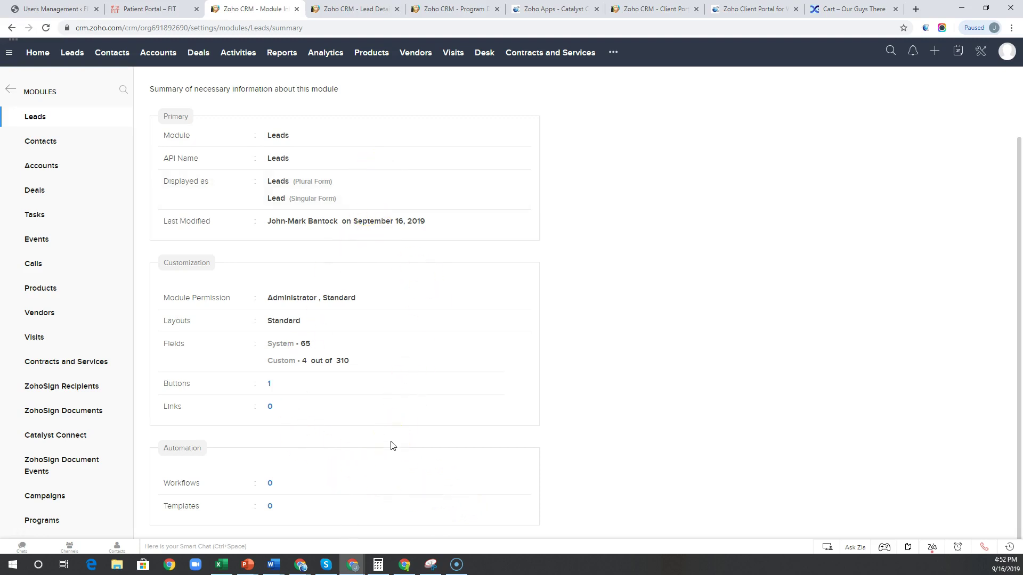
pyautogui.scroll(2, 392, 446)
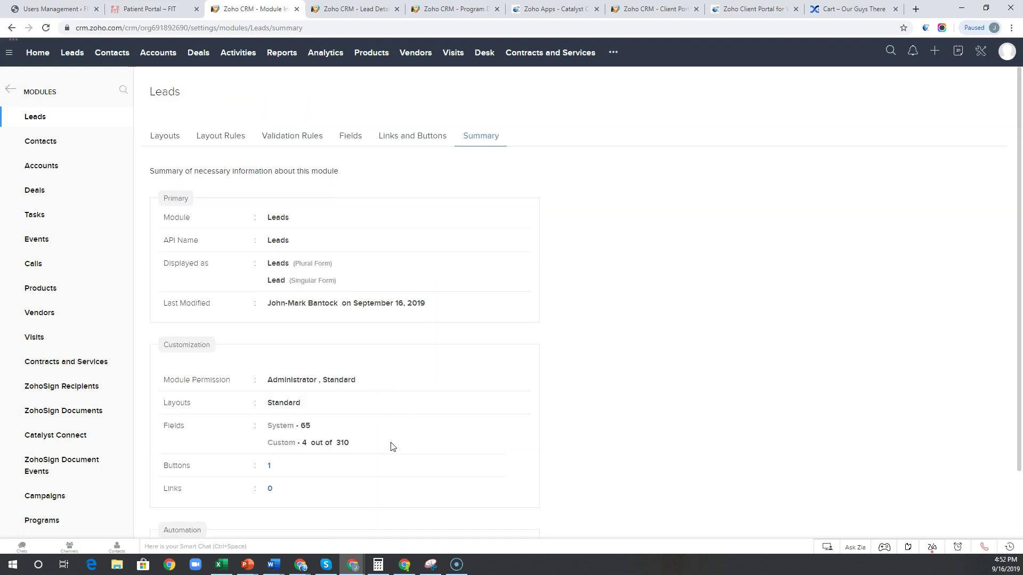
pyautogui.click(10, 93)
pyautogui.click(204, 214)
pyautogui.click(197, 190)
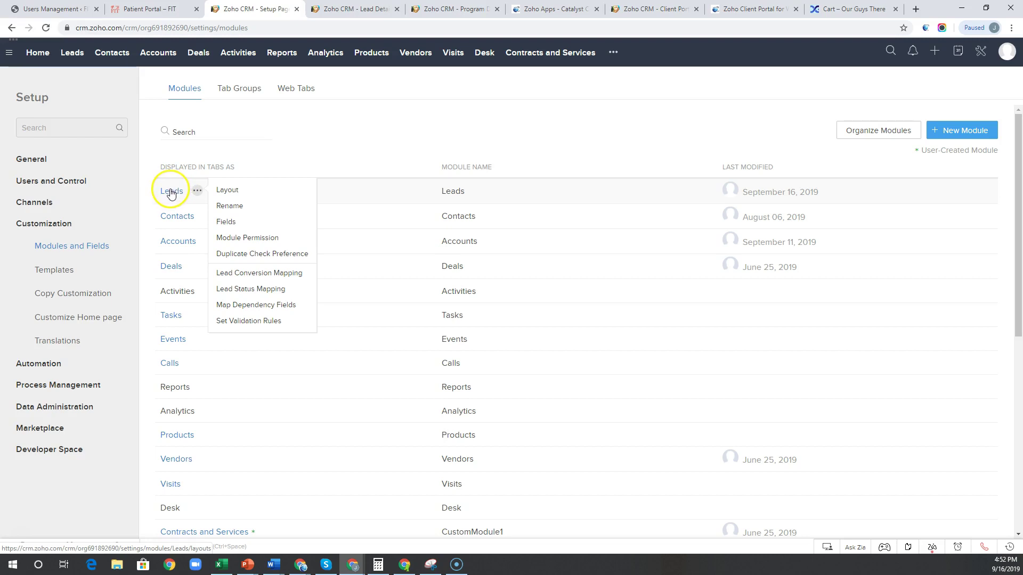
pyautogui.click(260, 309)
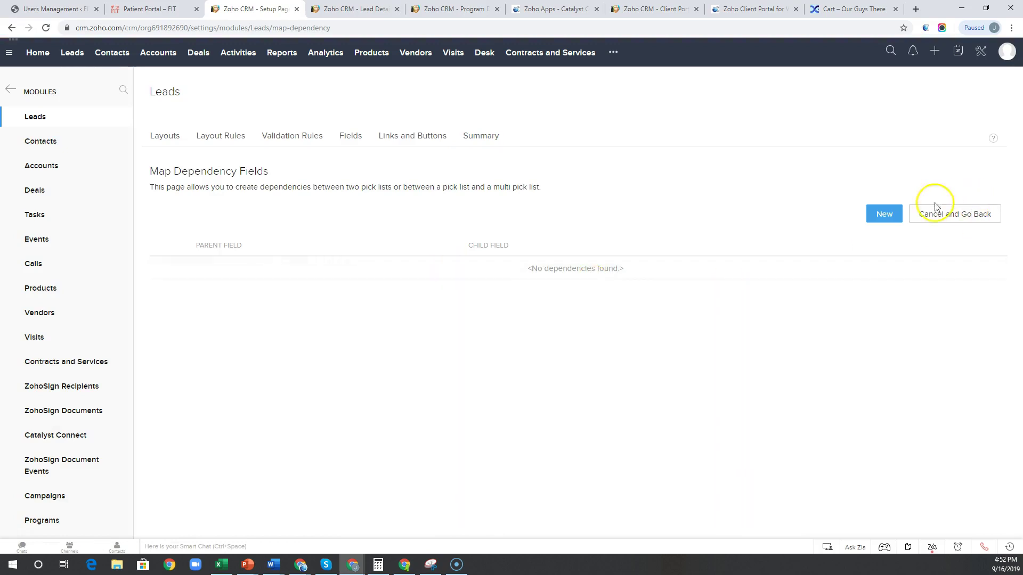
# Examine the parent field choices for a new Leads field dependency and cancel without creating one
pyautogui.click(893, 217)
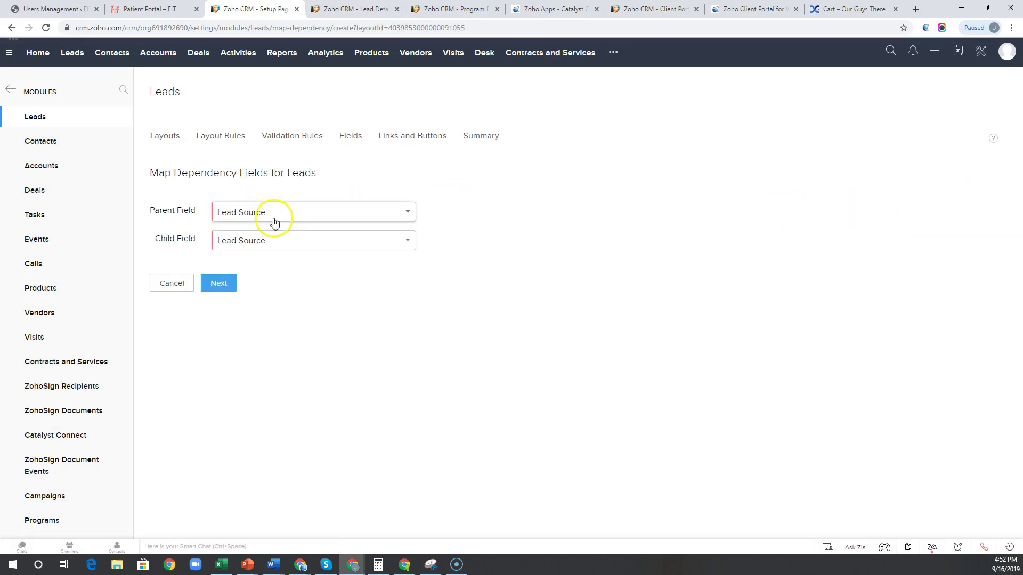
pyautogui.click(316, 218)
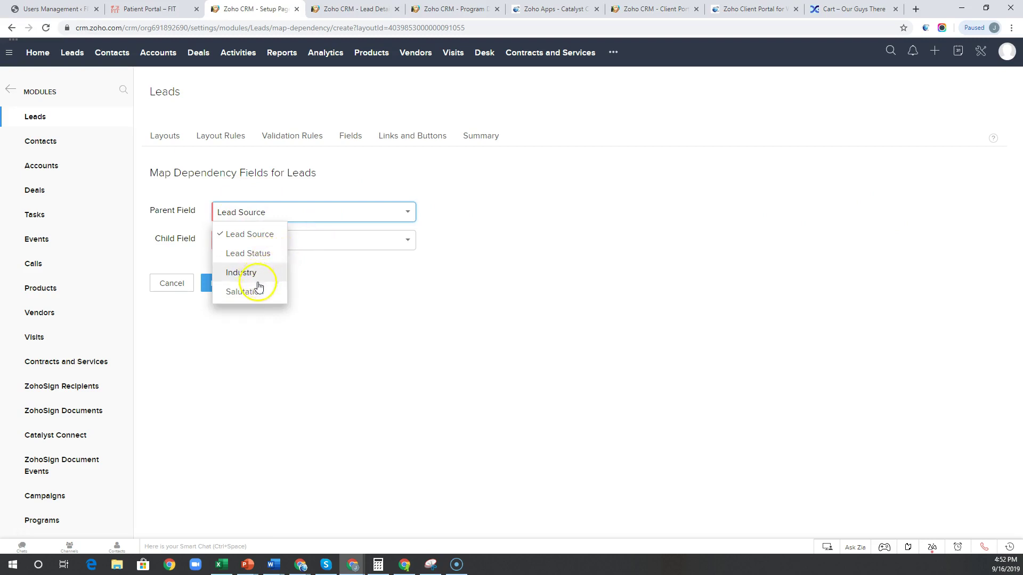
pyautogui.click(350, 295)
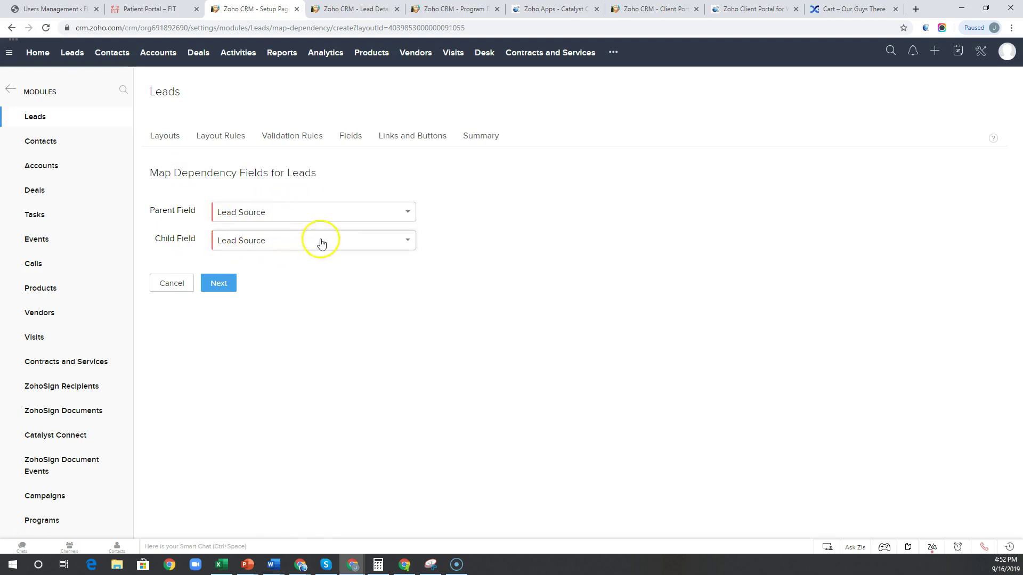
pyautogui.click(175, 289)
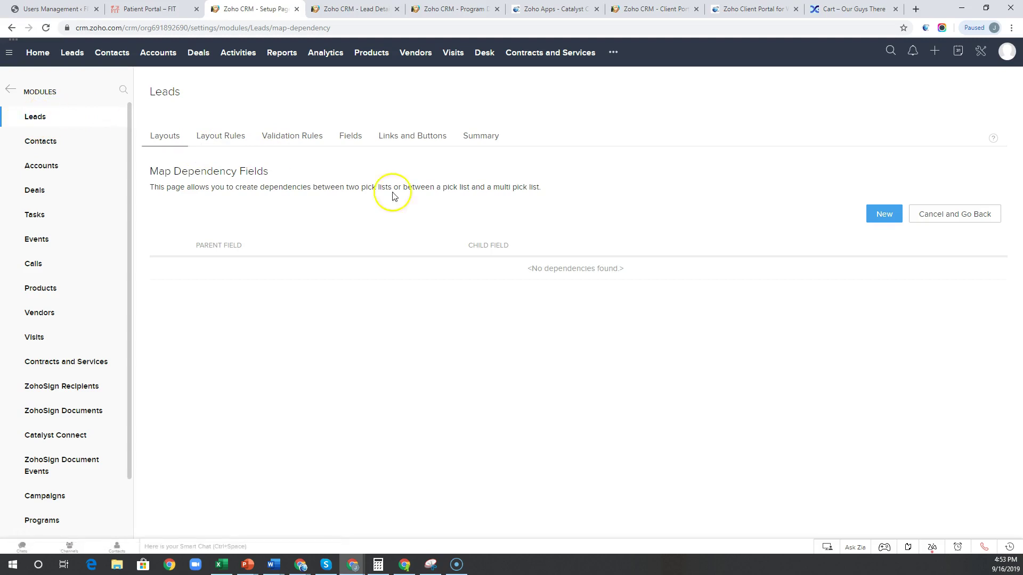
# Open Lead Conversion Mapping for the Leads module and review how lead fields map to account, contact and deal fields
pyautogui.click(11, 91)
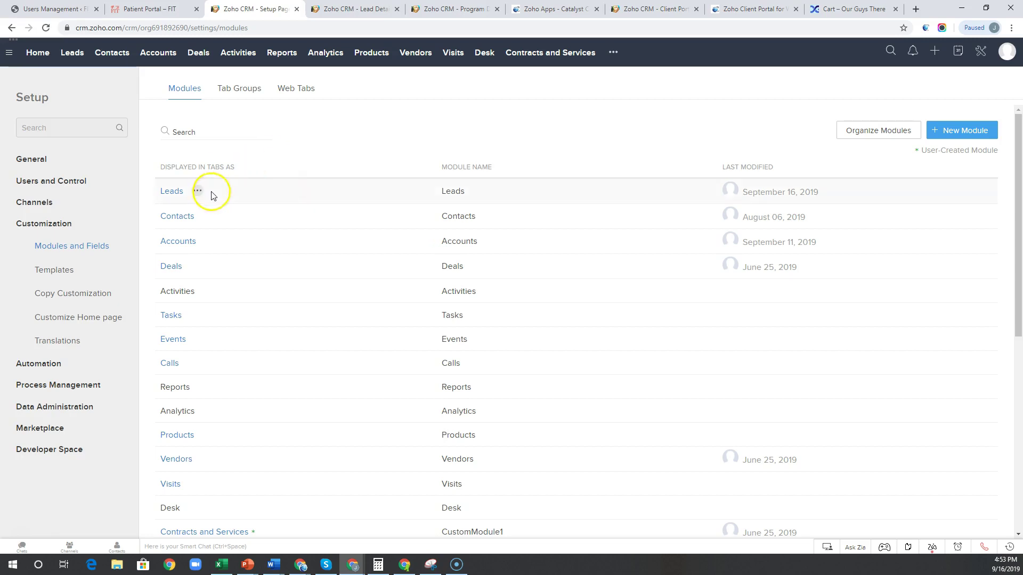
pyautogui.click(197, 191)
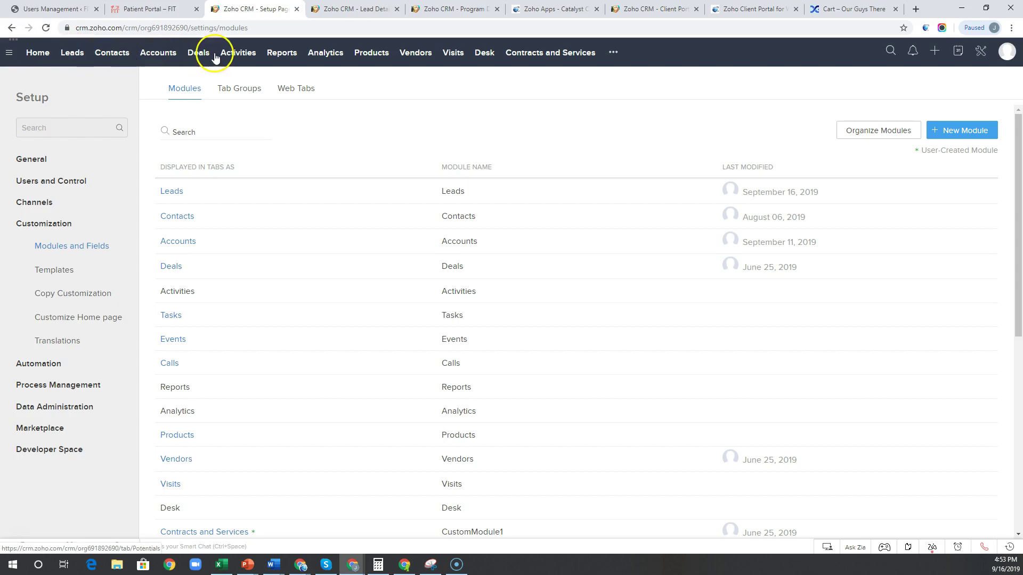
pyautogui.moveTo(196, 192)
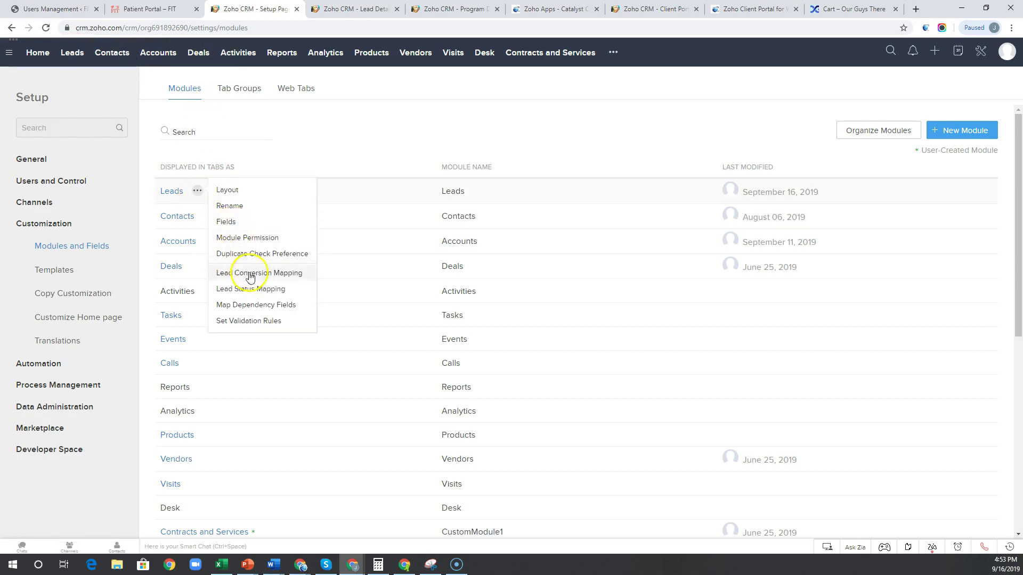
pyautogui.click(296, 279)
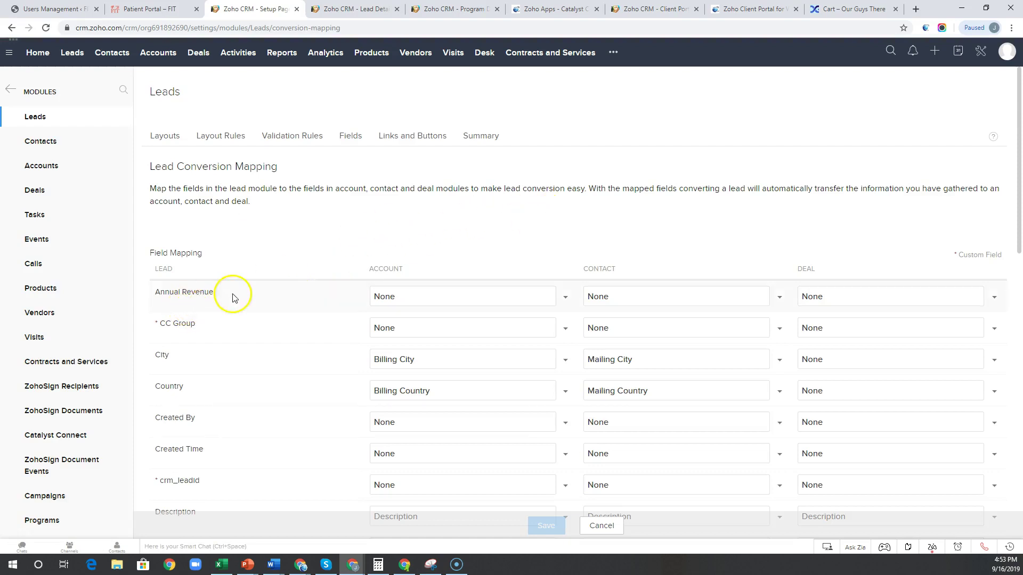
pyautogui.scroll(-2, 232, 293)
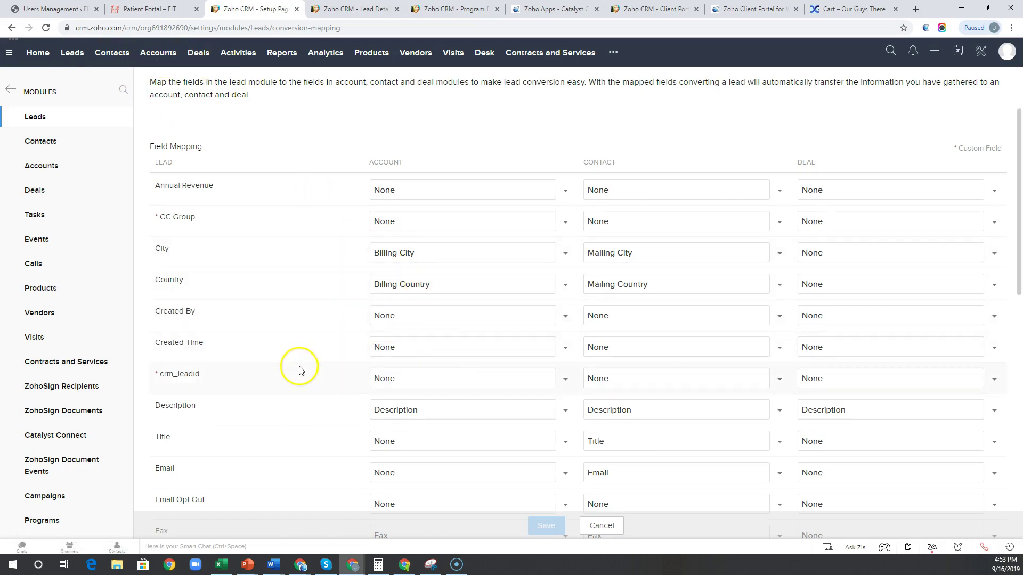
pyautogui.scroll(-1, 297, 365)
pyautogui.scroll(-3, 298, 449)
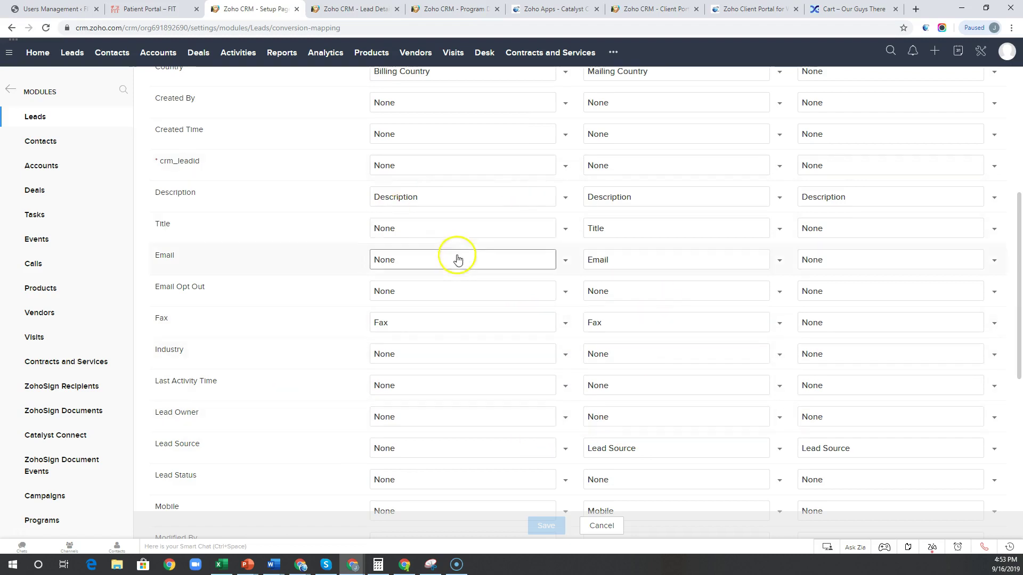
pyautogui.scroll(4, 452, 291)
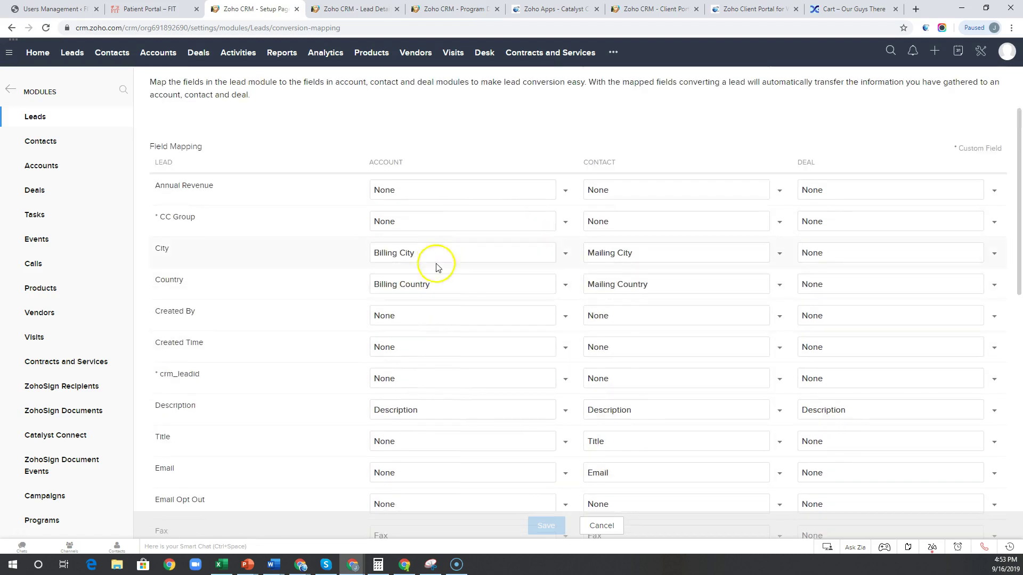
# Return to the Leads module's layouts and open the Standard layout for editing
pyautogui.click(71, 129)
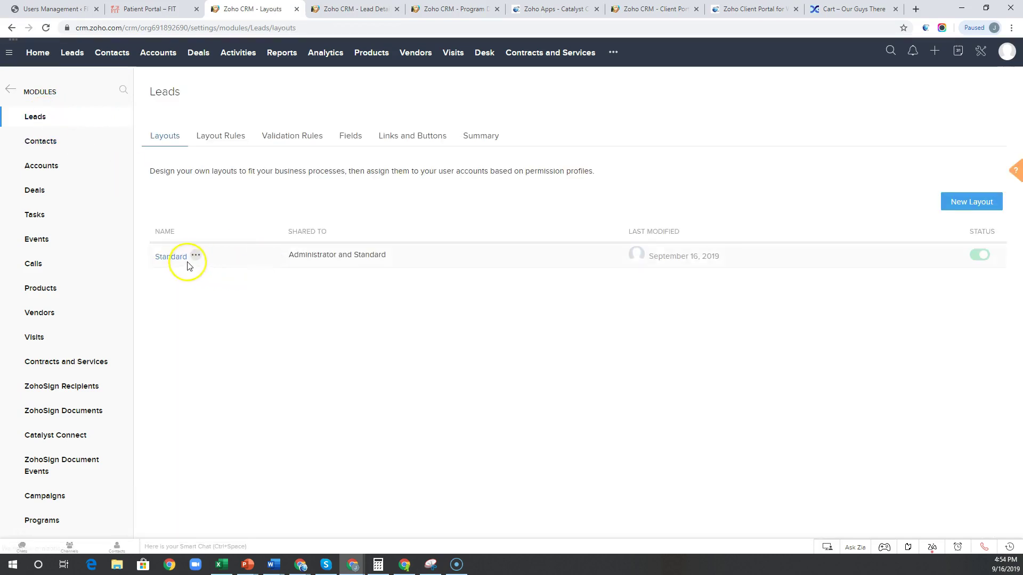
pyautogui.click(196, 258)
pyautogui.click(178, 257)
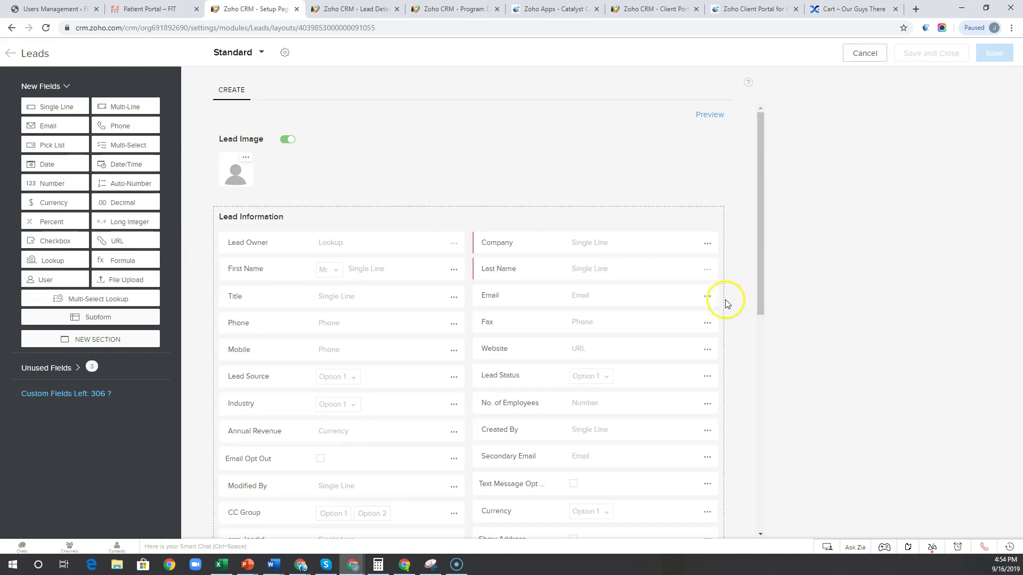
# Add a single-line field labelled Test below Show Address in the Lead Information section
pyautogui.scroll(-5, 726, 304)
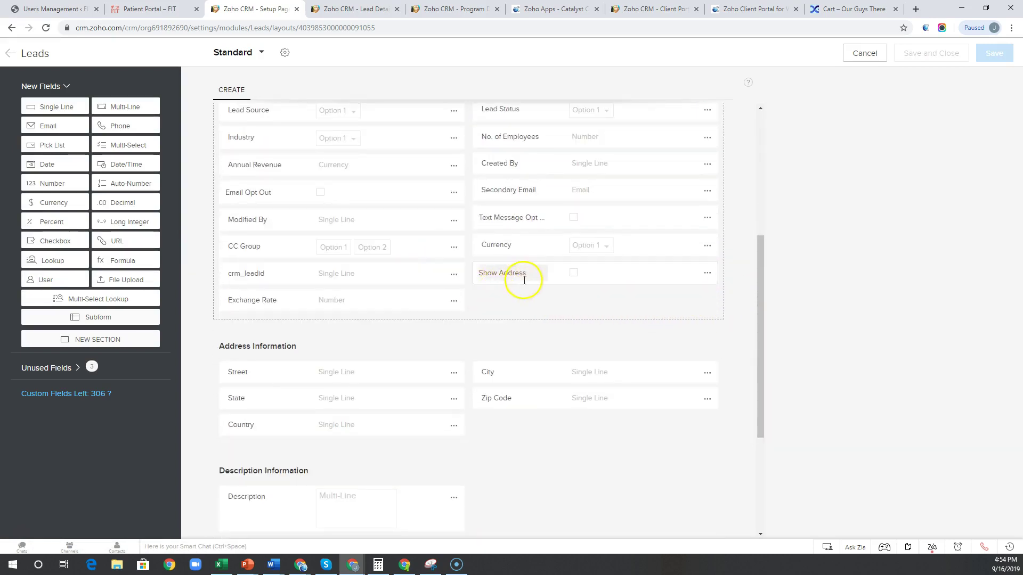
pyautogui.moveTo(58, 109); pyautogui.dragTo(566, 348)
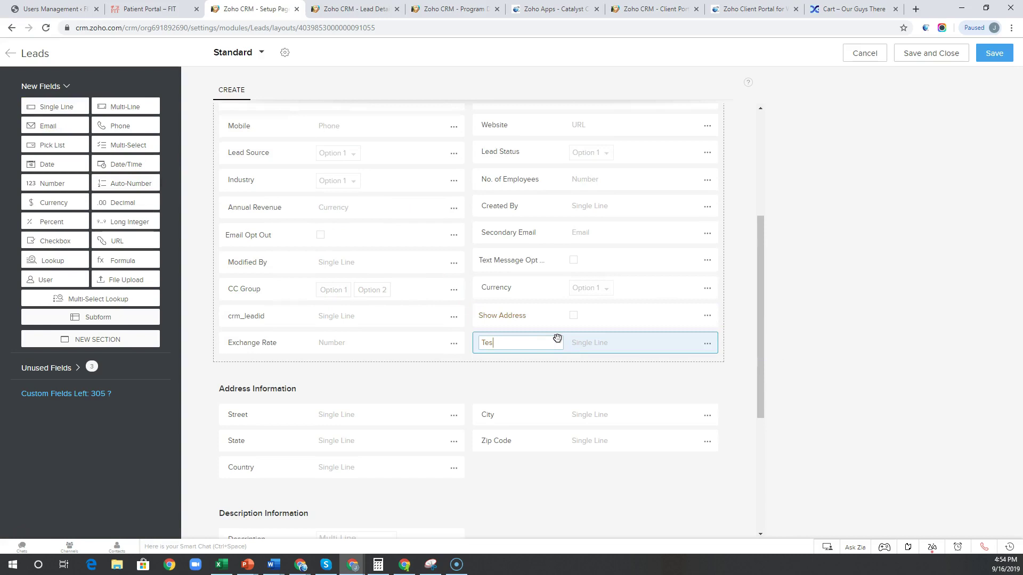
pyautogui.click(631, 344)
# Examine the Test field's properties, including the encryption option, and close them without changes
pyautogui.click(709, 345)
pyautogui.click(672, 399)
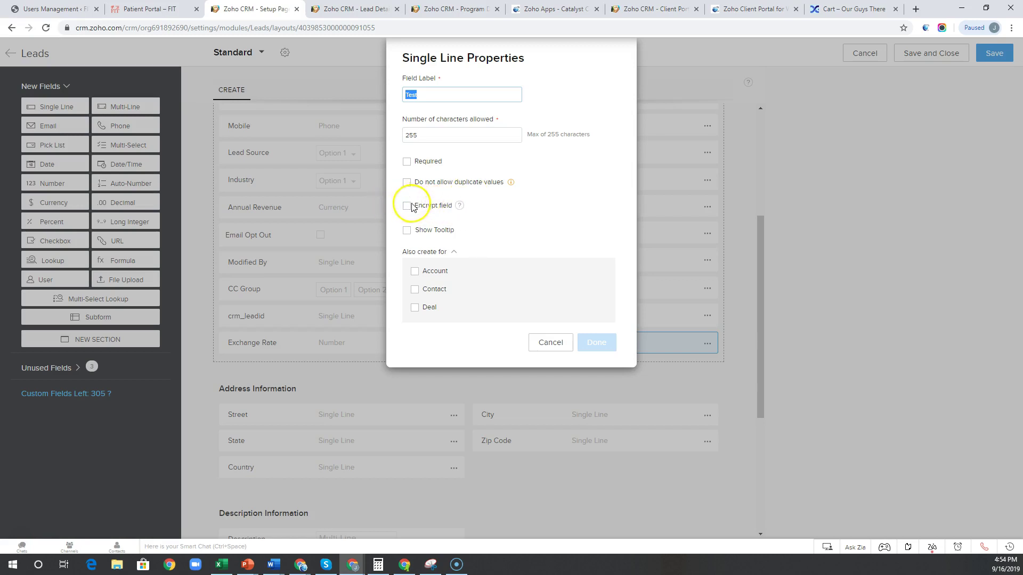
pyautogui.moveTo(461, 208)
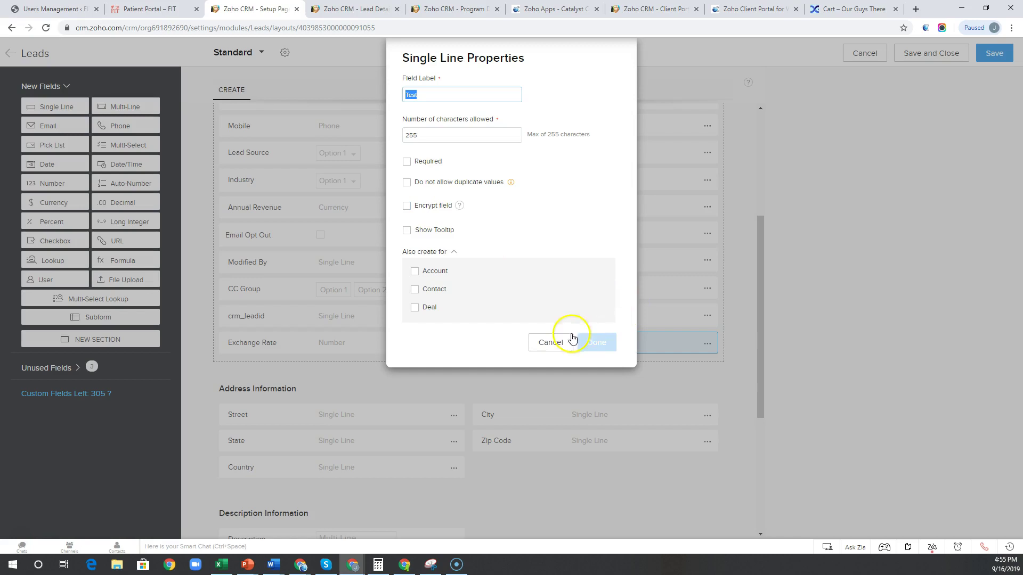
pyautogui.click(551, 346)
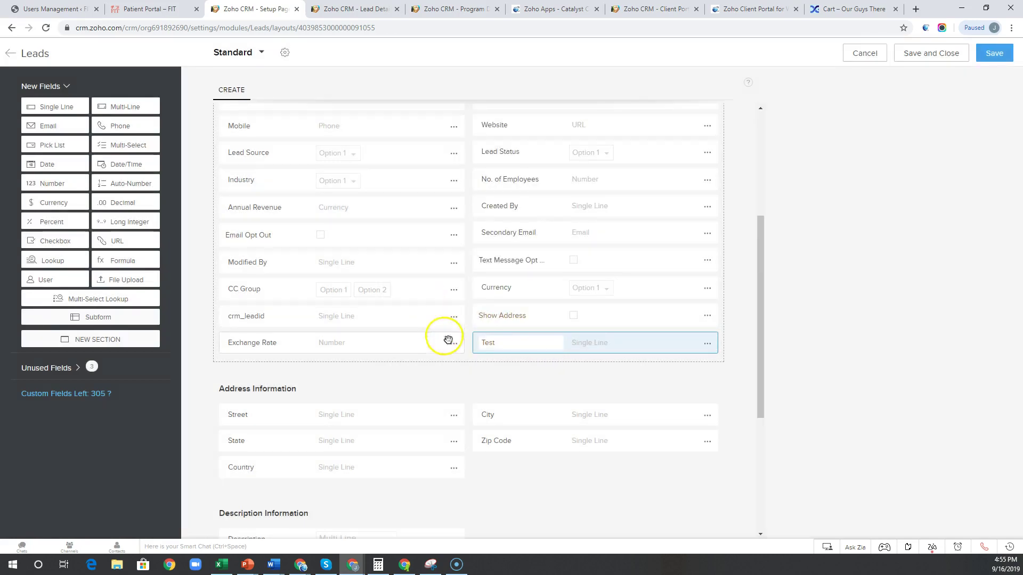
# Look over the remaining sections of the Standard layout and leave the layout editor without saving
pyautogui.scroll(-5, 526, 399)
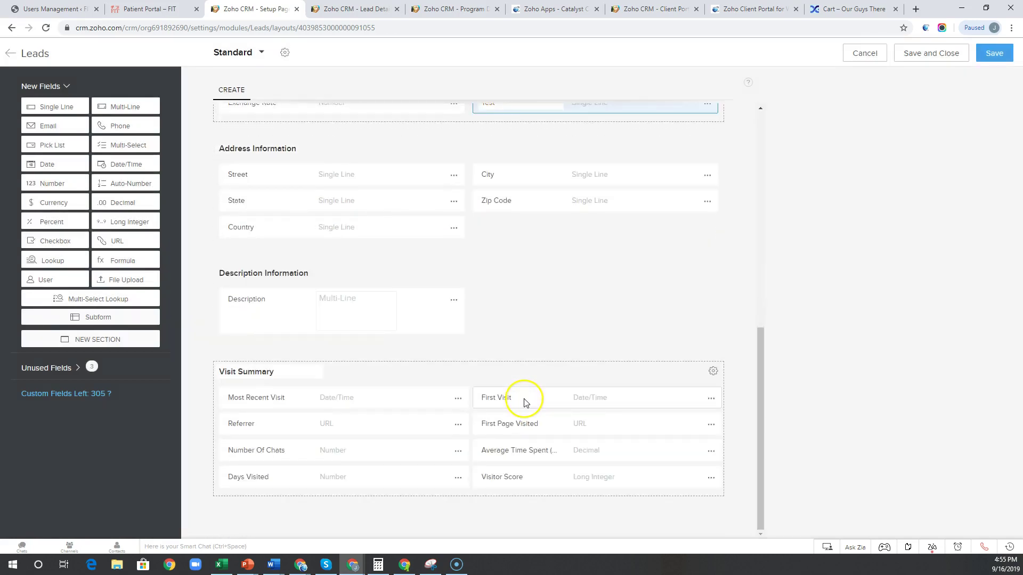
pyautogui.scroll(10, 331, 286)
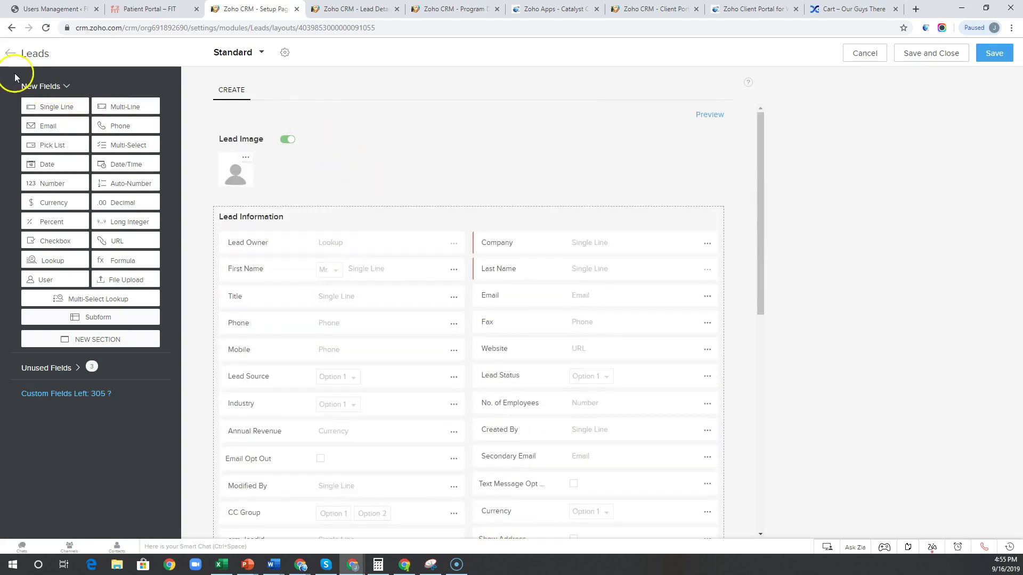
pyautogui.click(9, 54)
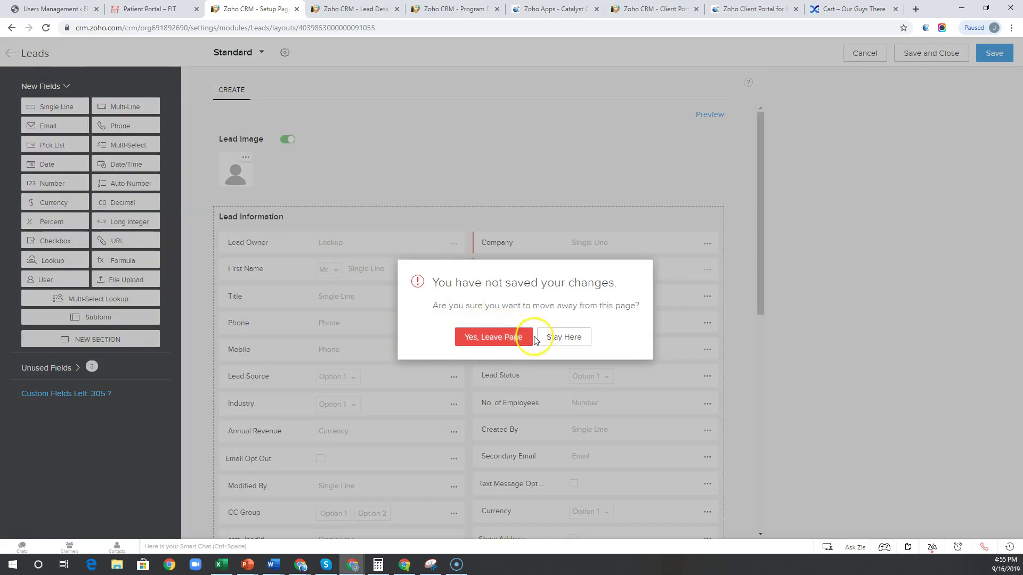